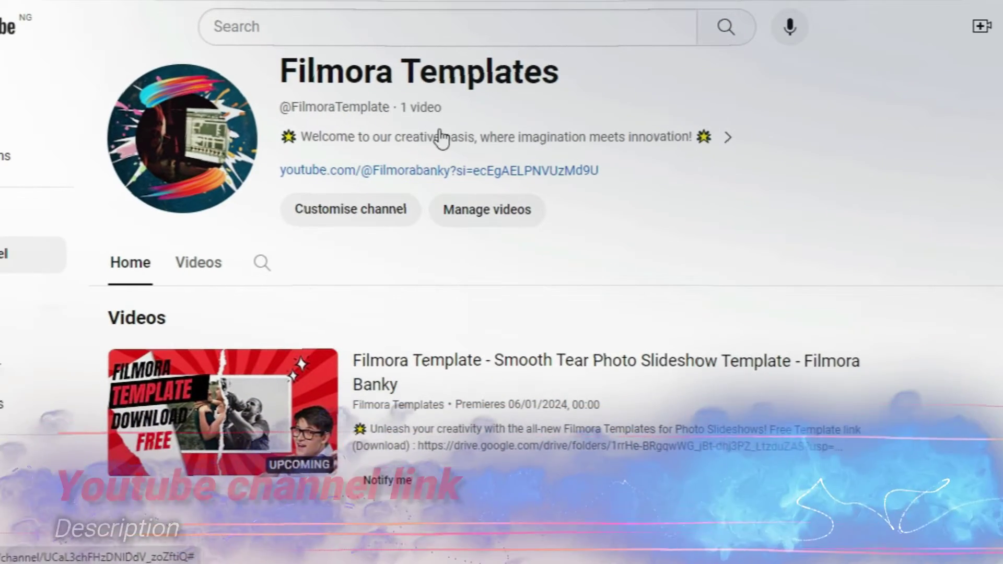
# Go to your own YouTube channel from the account menu and scroll down to its videos.
pyautogui.click(998, 27)
pyautogui.click(868, 82)
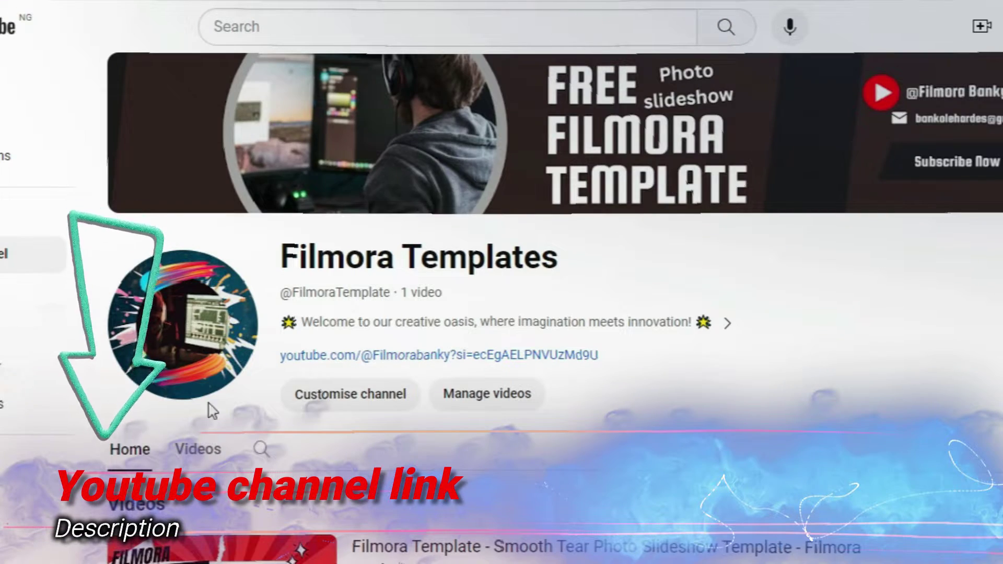
pyautogui.scroll(-3, 357, 457)
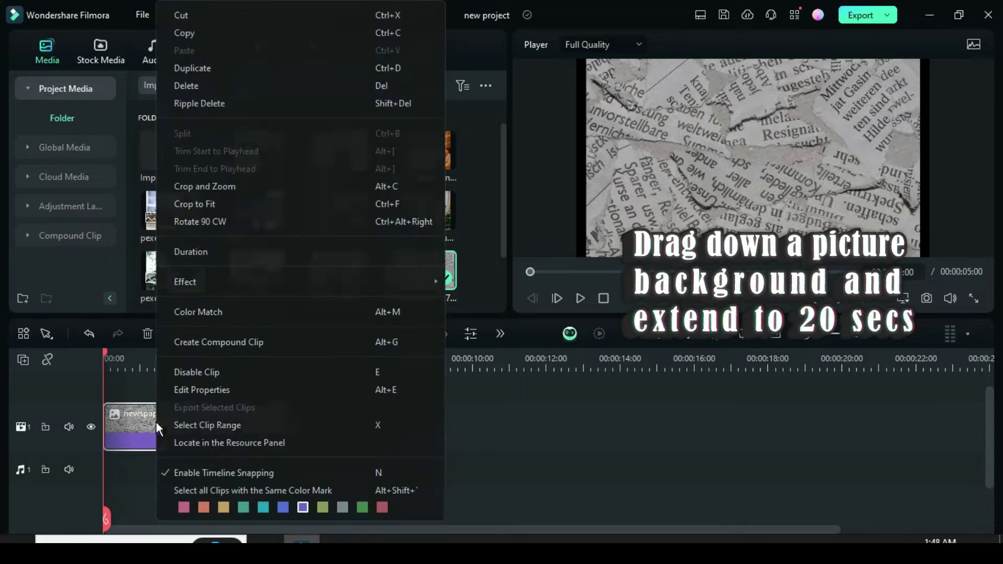
# Crop the newspaper clip to fit, extend it to 20 seconds, and add Vignette Radius at 100.
pyautogui.click(184, 204)
pyautogui.moveTo(283, 423); pyautogui.dragTo(793, 438)
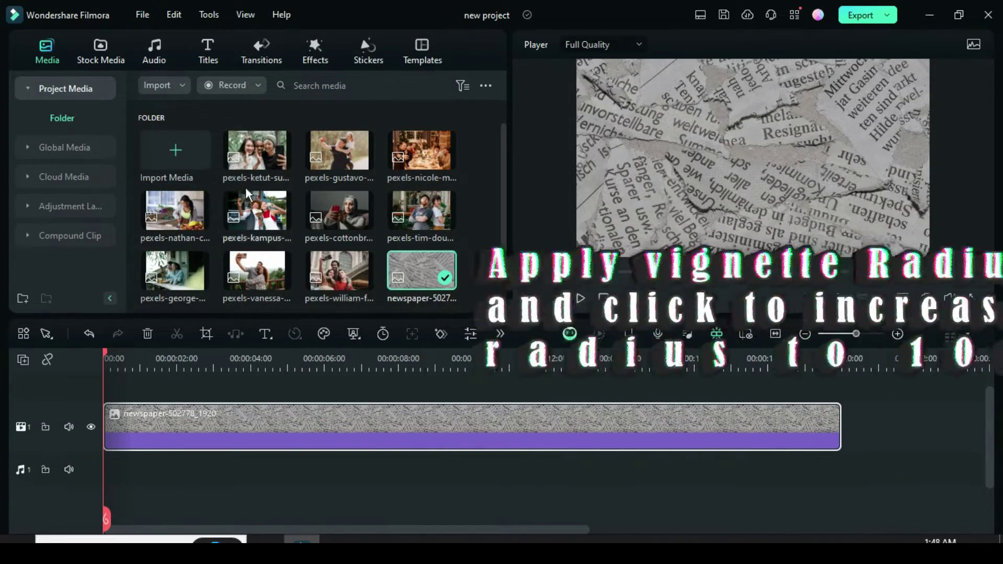
pyautogui.click(315, 52)
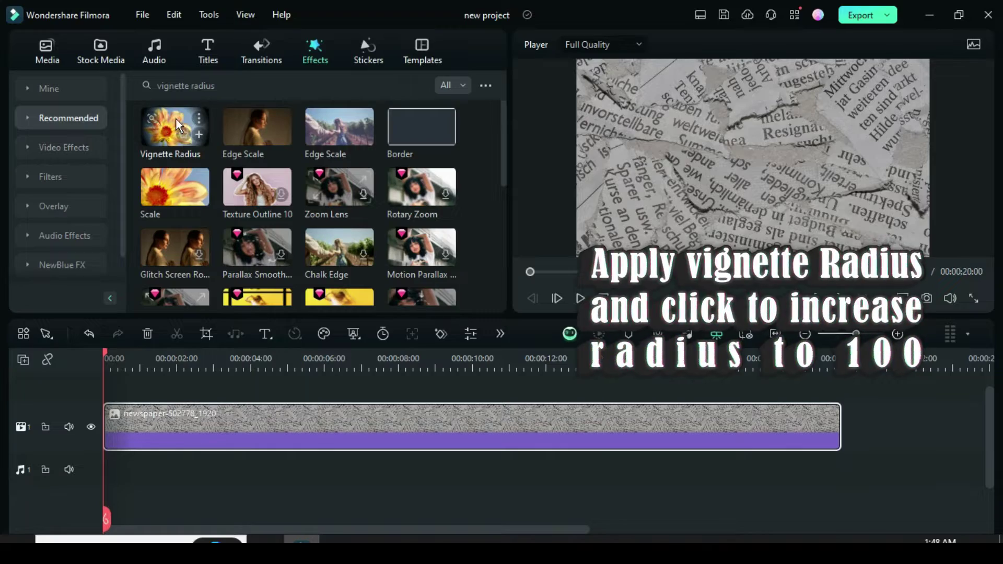
pyautogui.moveTo(177, 119); pyautogui.dragTo(235, 453)
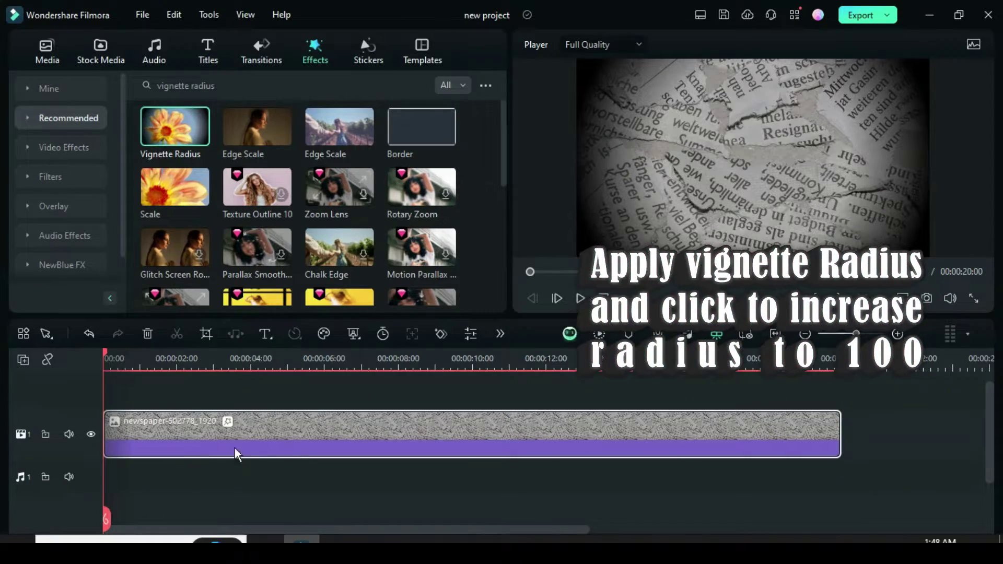
pyautogui.doubleClick(275, 431)
pyautogui.click(424, 159)
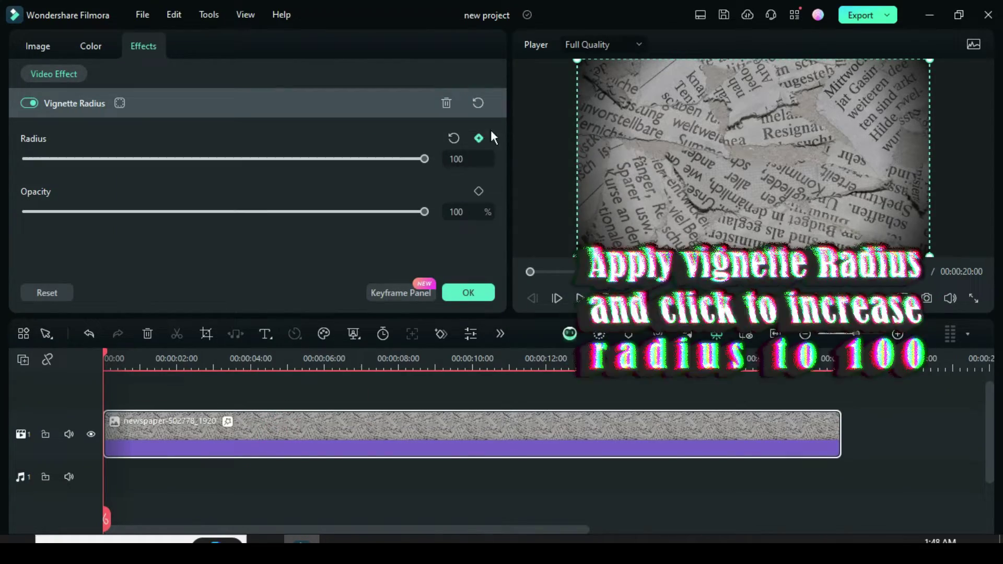
# Add a second video track and place the selfie photo on it, cropped to fit.
pyautogui.click(468, 292)
pyautogui.click(23, 359)
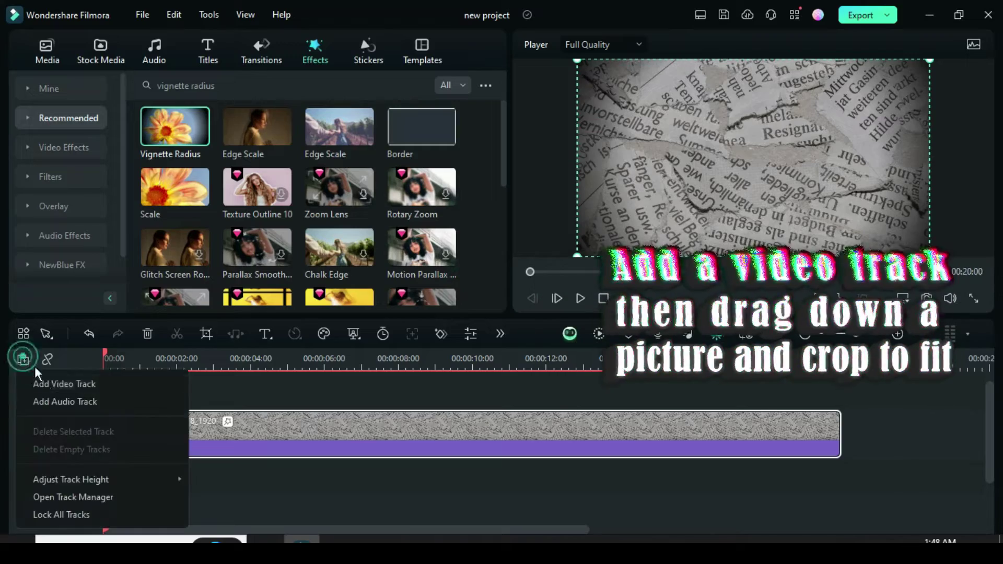
pyautogui.click(42, 382)
pyautogui.click(45, 49)
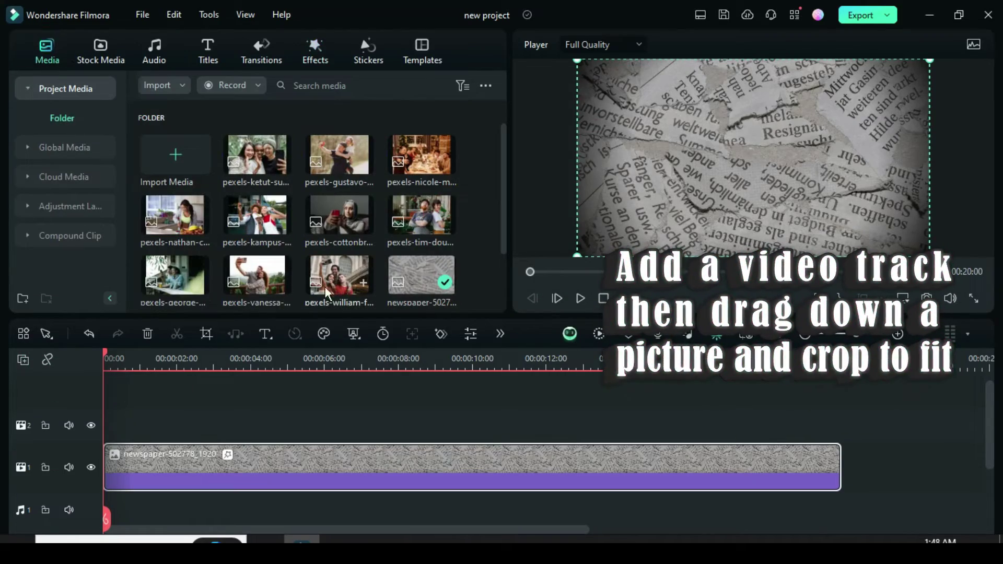
pyautogui.moveTo(187, 436); pyautogui.dragTo(120, 434)
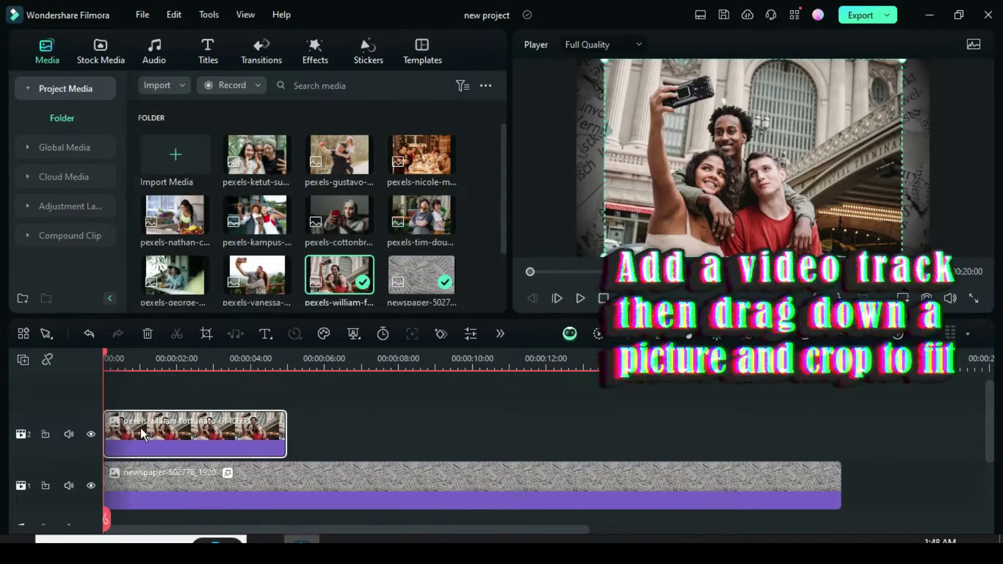
pyautogui.rightClick(142, 433)
pyautogui.click(174, 208)
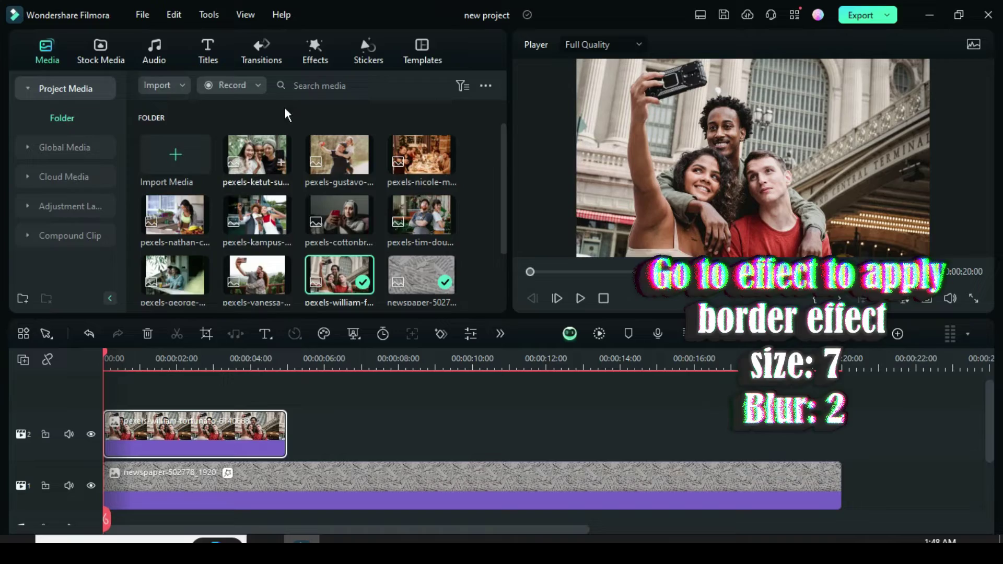
# Apply the Border effect to the photo with border size 7.
pyautogui.click(315, 50)
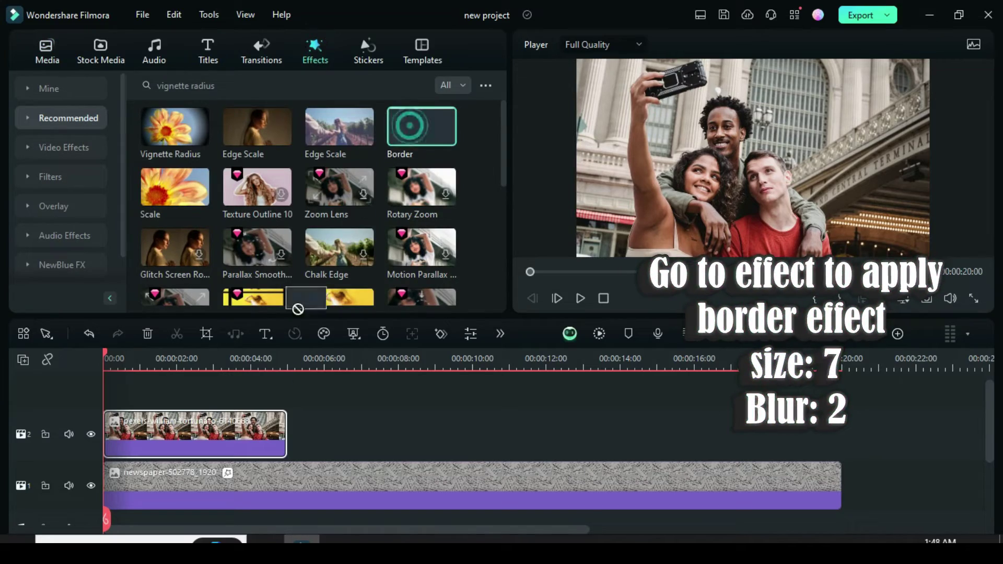
pyautogui.moveTo(298, 308); pyautogui.dragTo(198, 426)
pyautogui.doubleClick(189, 426)
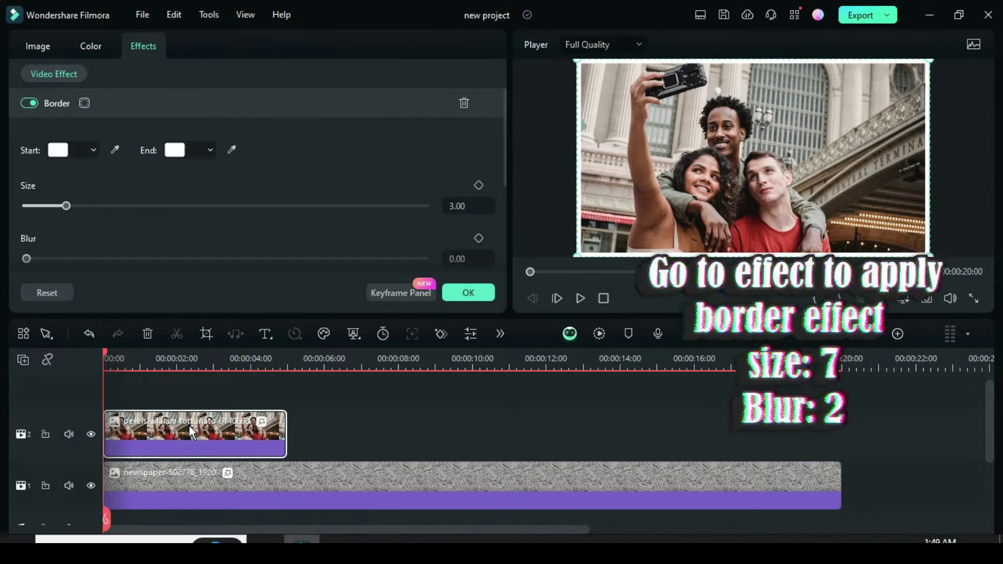
pyautogui.click(467, 205)
pyautogui.write('7')
pyautogui.press('Return')
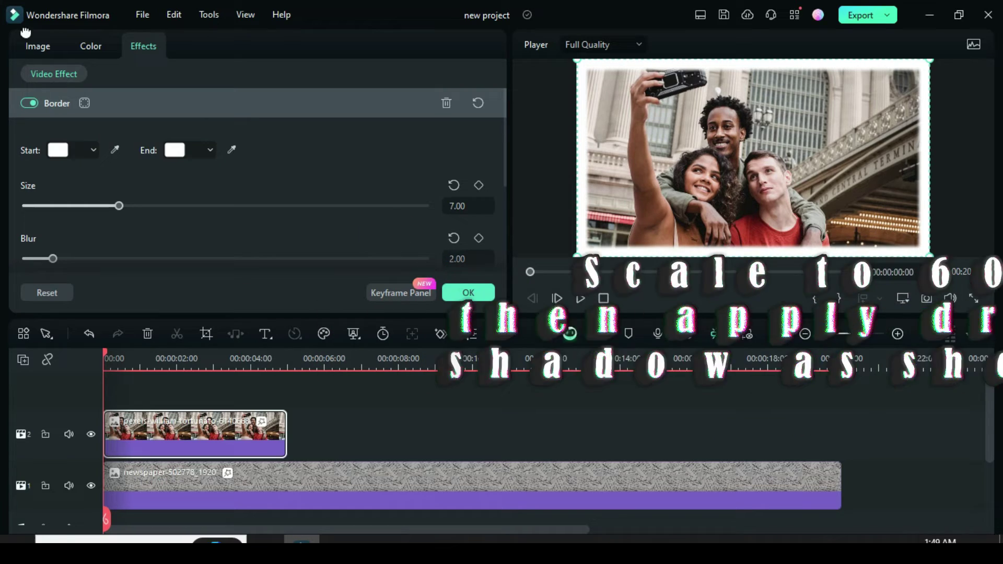
# Scale the photo to 60% and enable a black drop shadow.
pyautogui.click(39, 47)
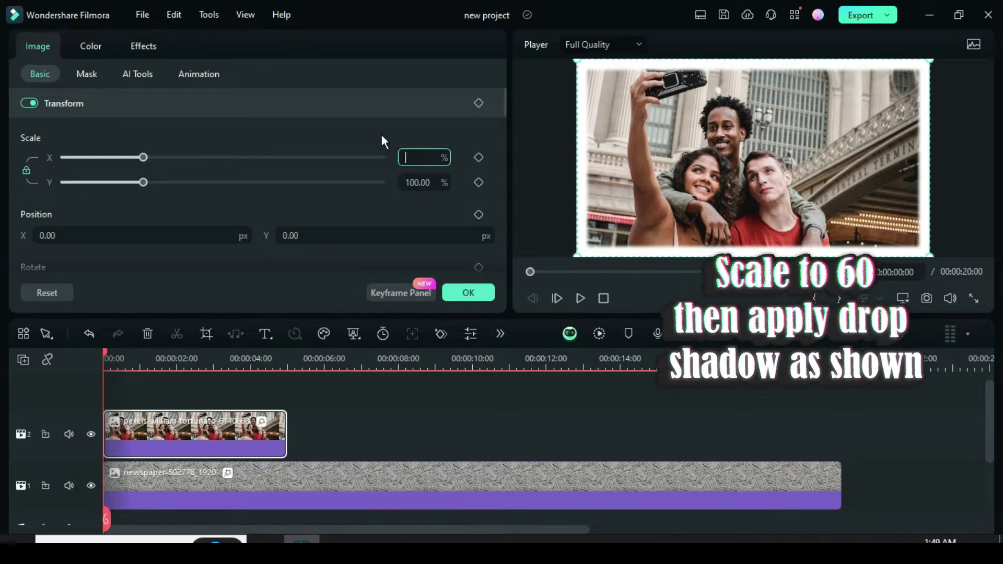
pyautogui.write('60')
pyautogui.press('Return')
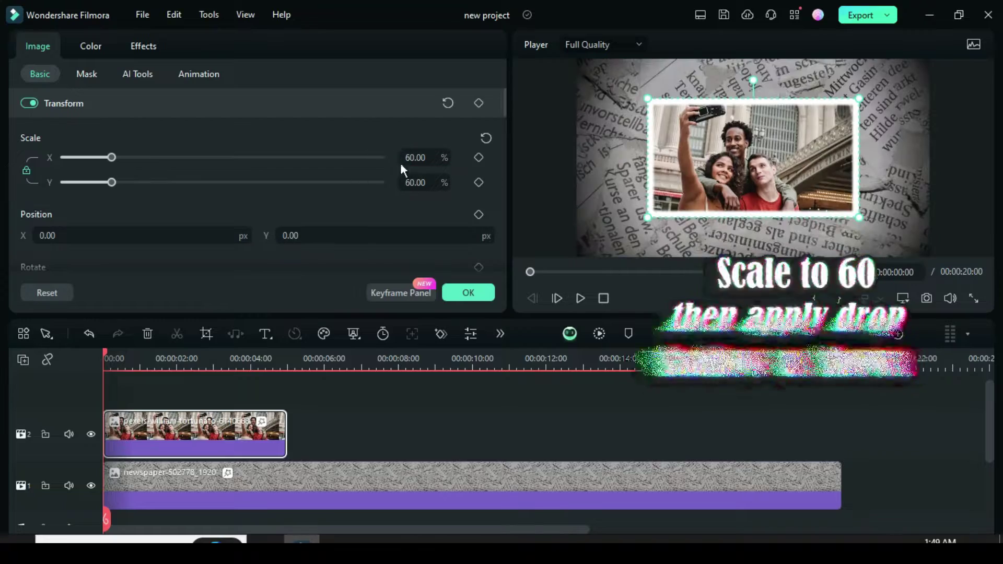
pyautogui.moveTo(503, 92); pyautogui.dragTo(502, 201)
pyautogui.click(30, 161)
pyautogui.scroll(-2, 77, 155)
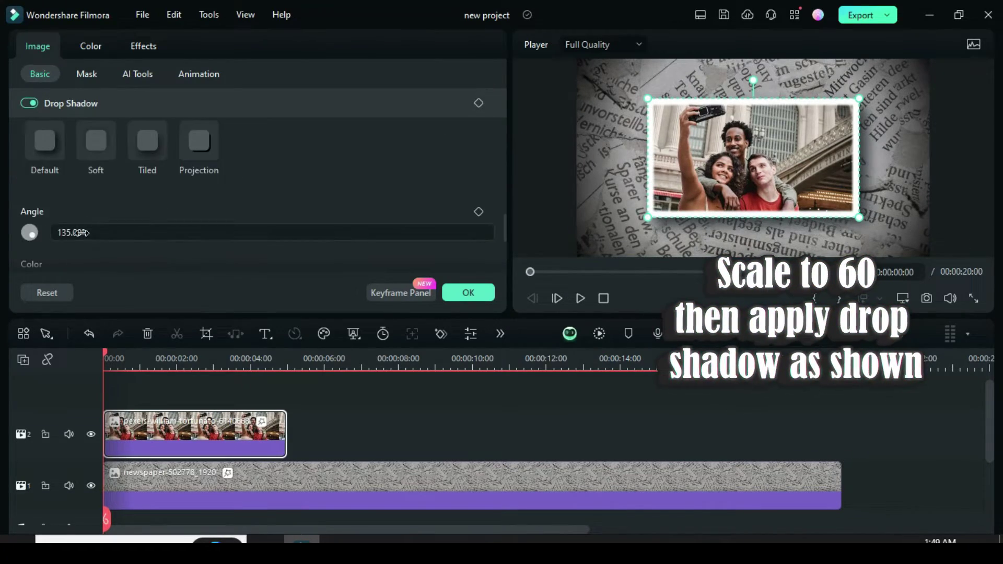
pyautogui.click(62, 238)
pyautogui.click(32, 336)
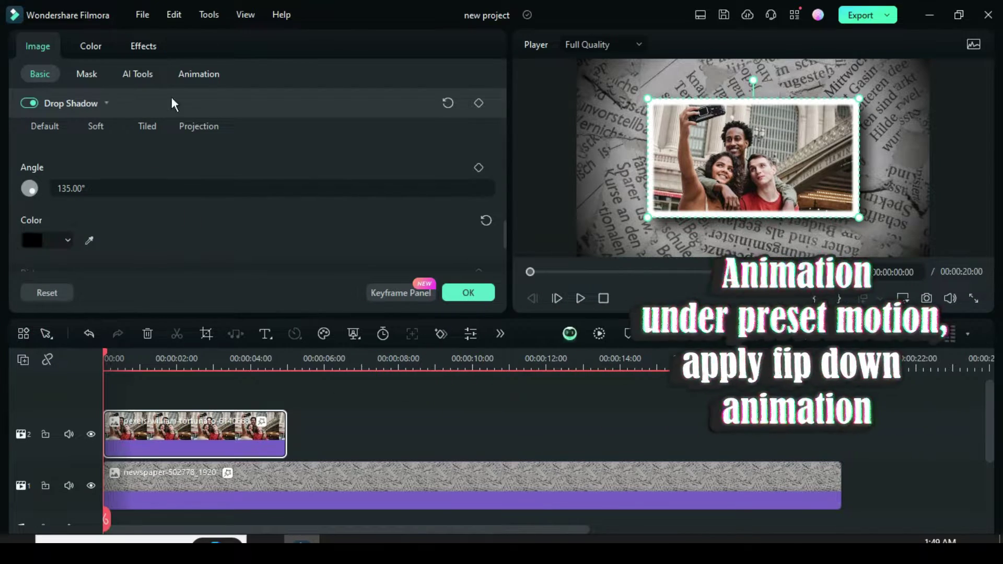
# Apply the legacy Flip Down1 animation preset to the photo clip.
pyautogui.click(201, 74)
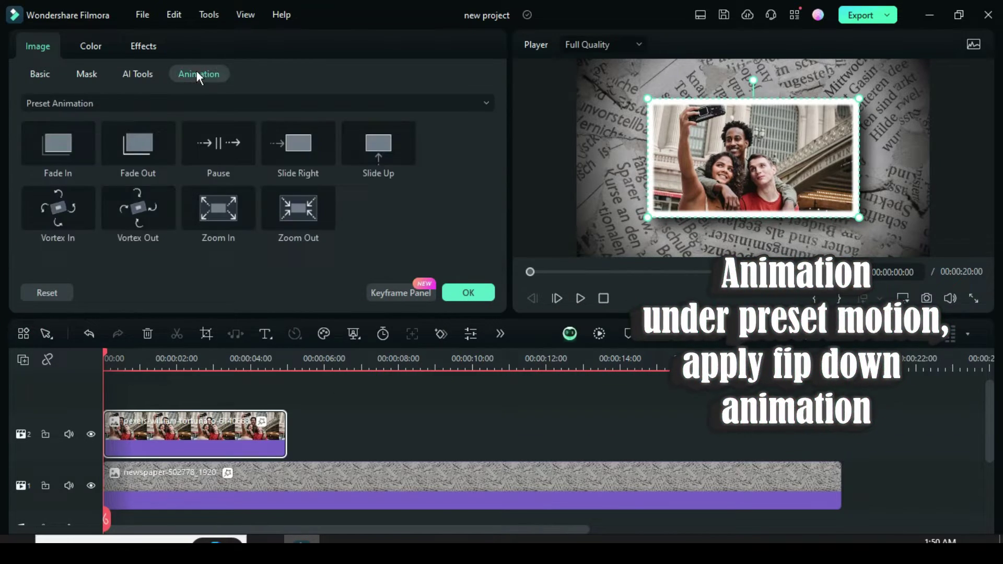
pyautogui.click(153, 103)
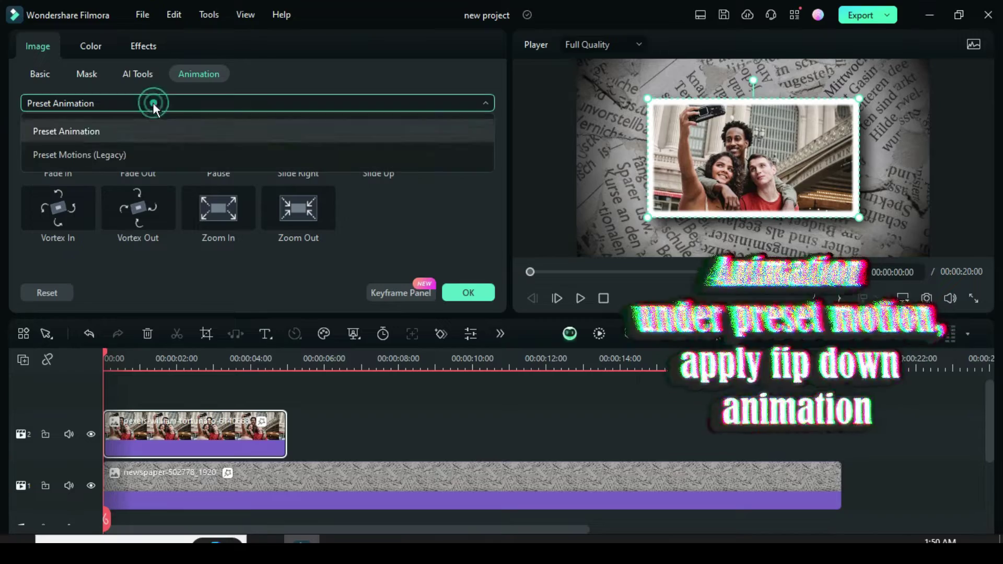
pyautogui.click(85, 155)
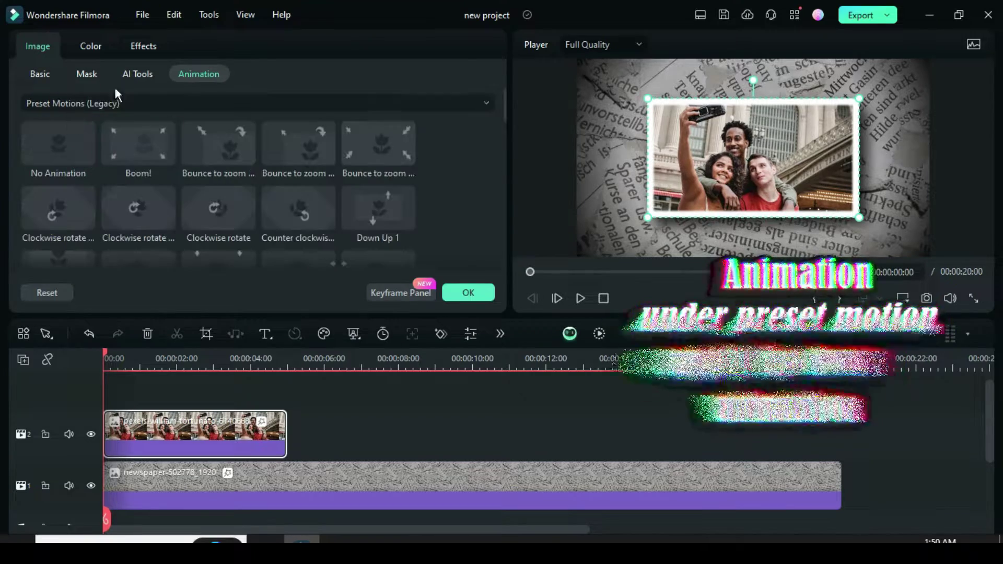
pyautogui.moveTo(502, 93); pyautogui.dragTo(496, 137)
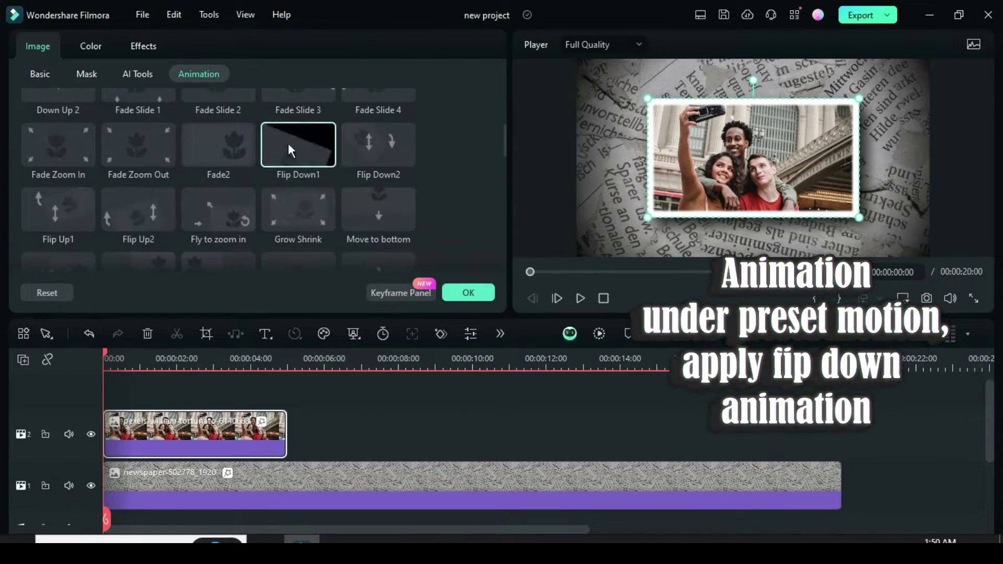
pyautogui.click(292, 148)
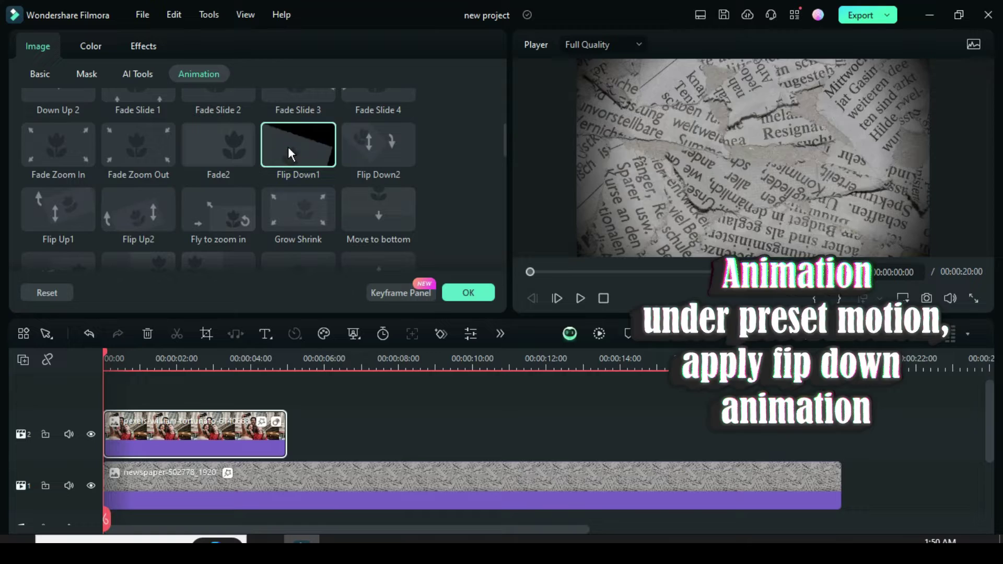
# Preview the animation, return the playhead to 0, and zoom the timeline to one-second steps.
pyautogui.click(580, 297)
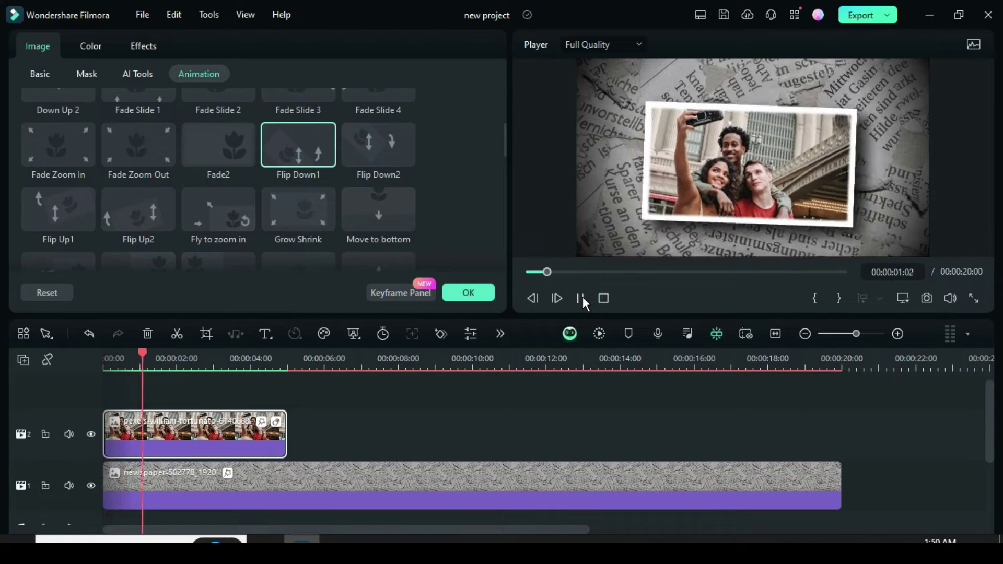
pyautogui.moveTo(556, 272); pyautogui.dragTo(528, 272)
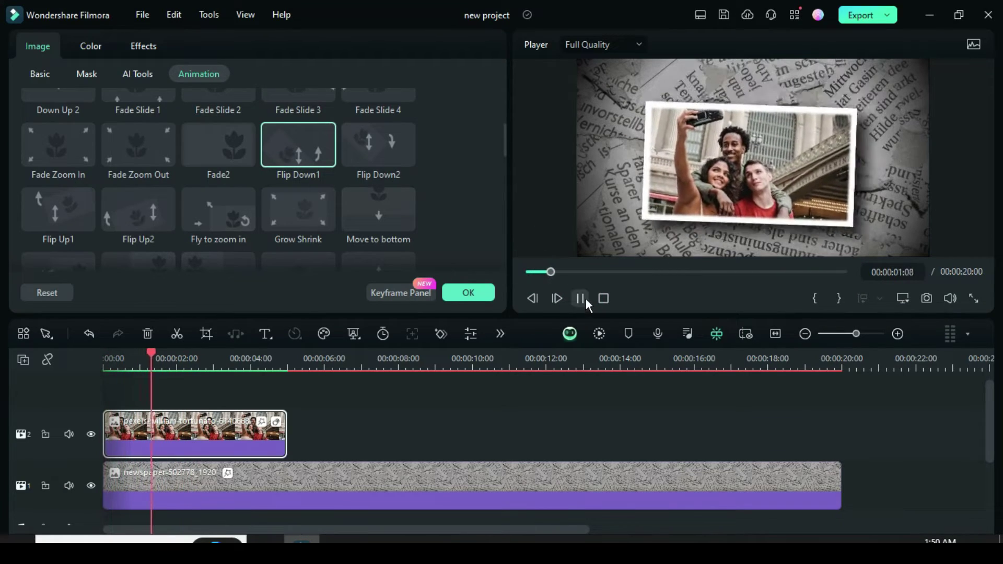
pyautogui.click(581, 298)
pyautogui.click(525, 272)
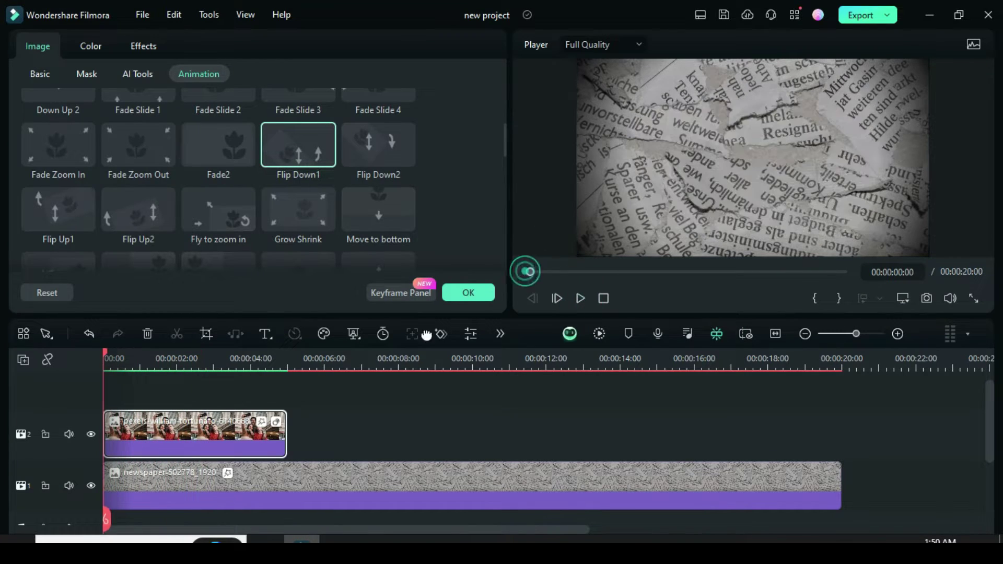
pyautogui.moveTo(115, 357); pyautogui.dragTo(222, 356)
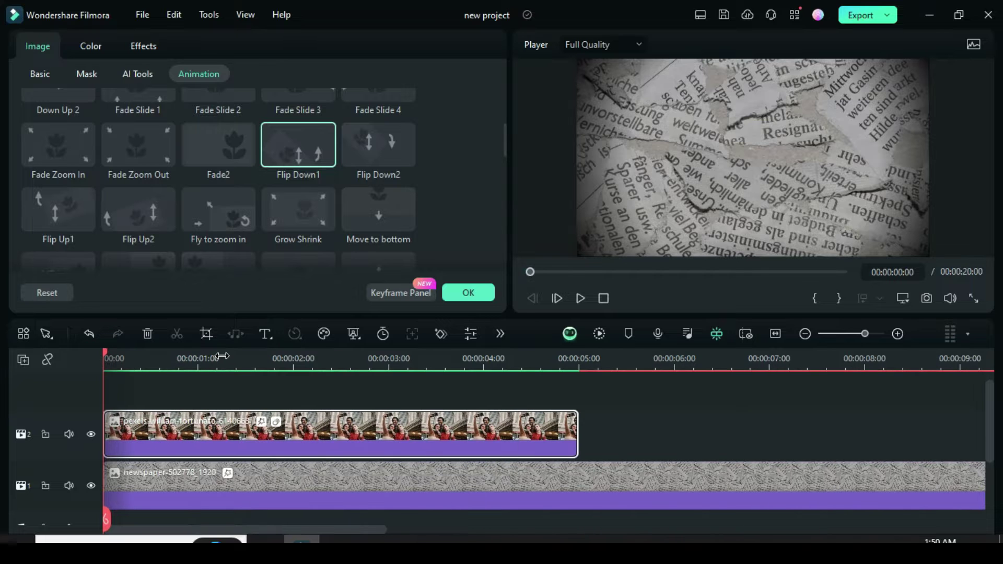
# Set a 16:9 Pan & Zoom going from the friends' faces out to the full photo.
pyautogui.click(205, 334)
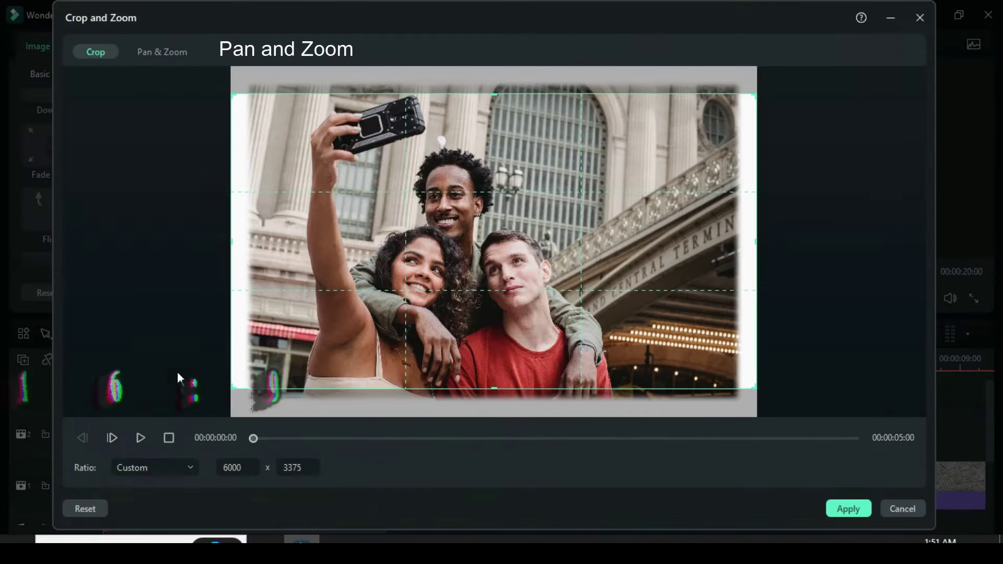
pyautogui.click(166, 469)
pyautogui.click(140, 277)
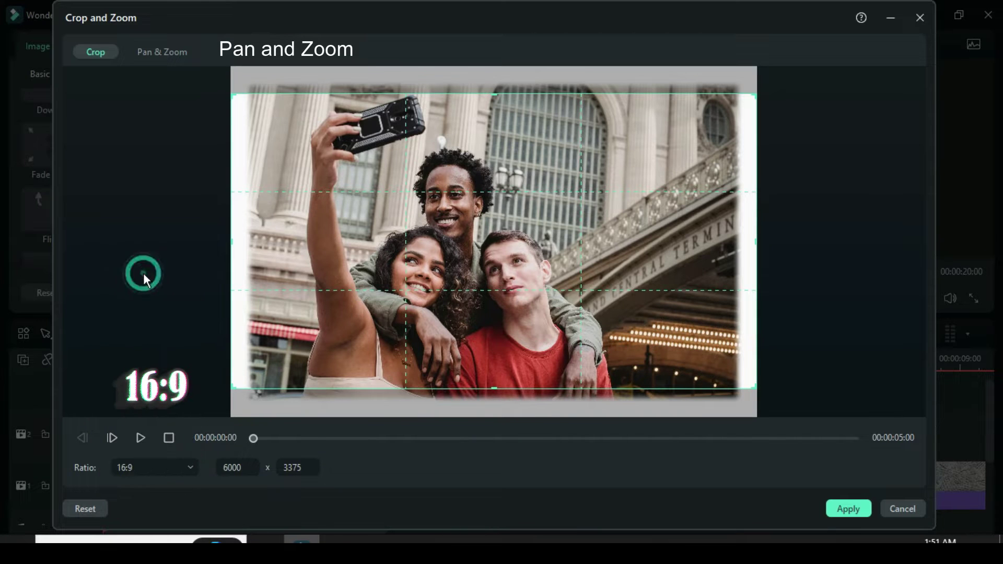
pyautogui.click(159, 50)
pyautogui.moveTo(363, 315); pyautogui.dragTo(321, 338)
pyautogui.moveTo(624, 170); pyautogui.dragTo(643, 159)
pyautogui.moveTo(586, 228); pyautogui.dragTo(614, 222)
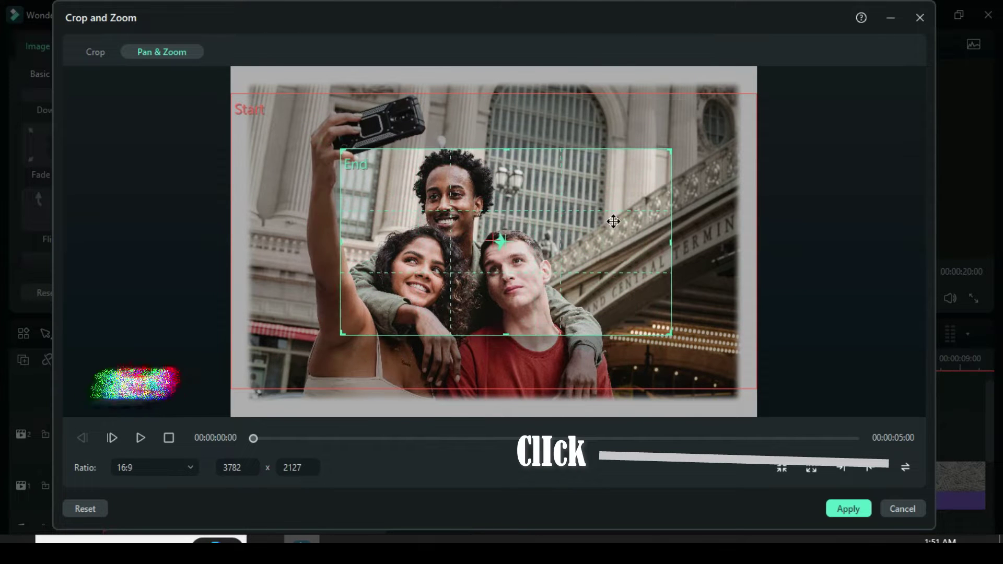
pyautogui.click(906, 467)
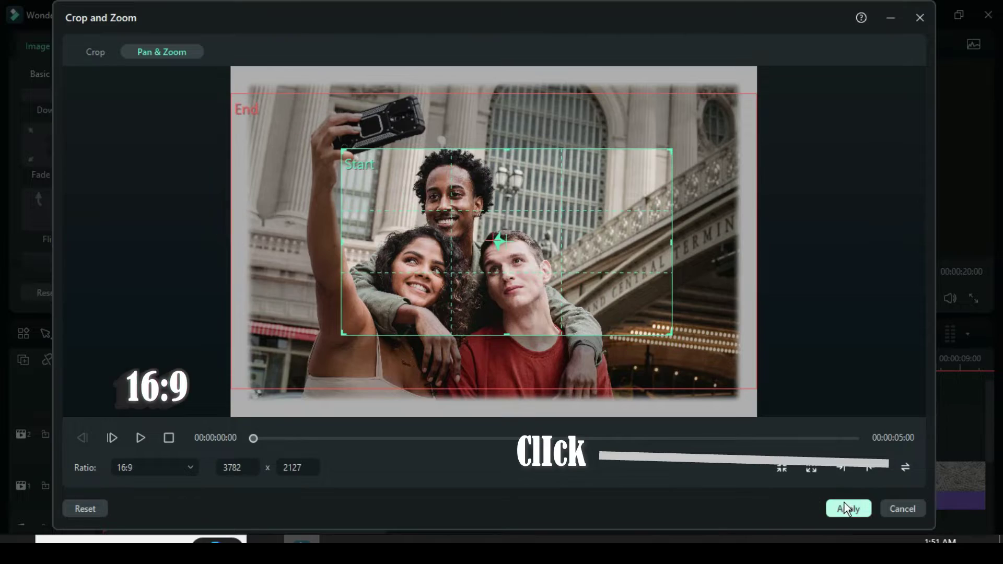
pyautogui.click(847, 508)
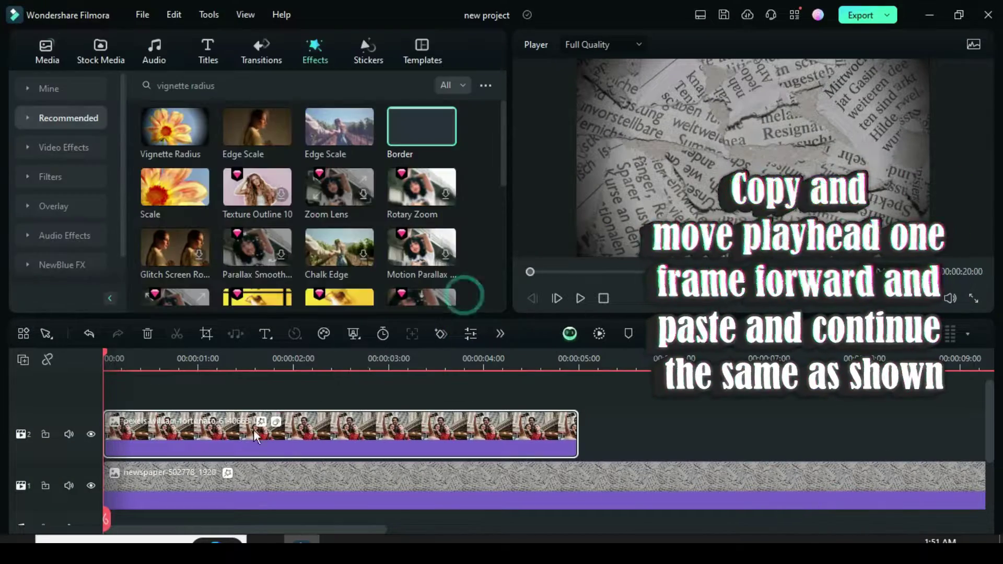
# Copy the photo clip onto a new track 3, starting slightly later.
pyautogui.rightClick(226, 429)
pyautogui.click(253, 32)
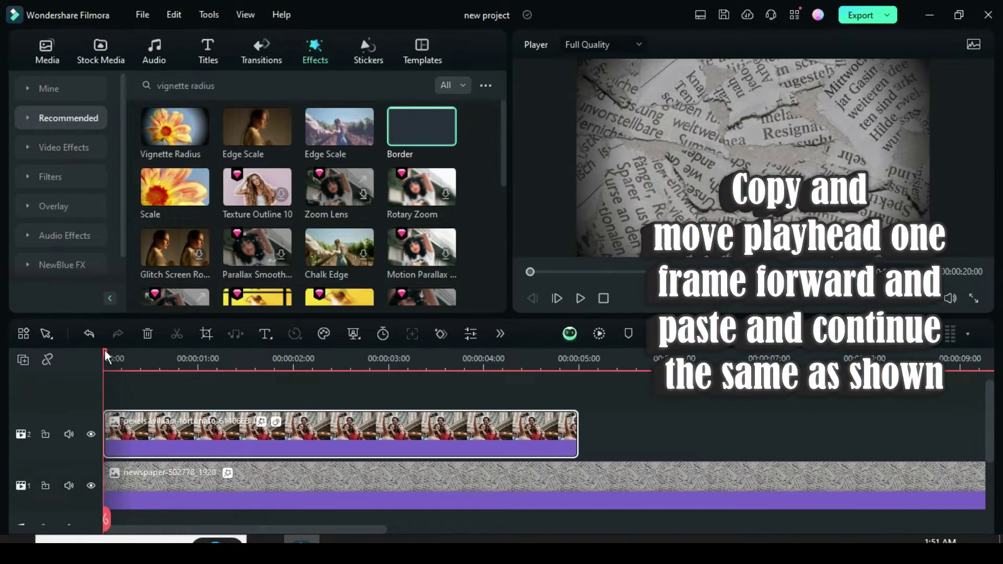
pyautogui.moveTo(105, 357); pyautogui.dragTo(123, 353)
pyautogui.click(23, 360)
pyautogui.click(46, 382)
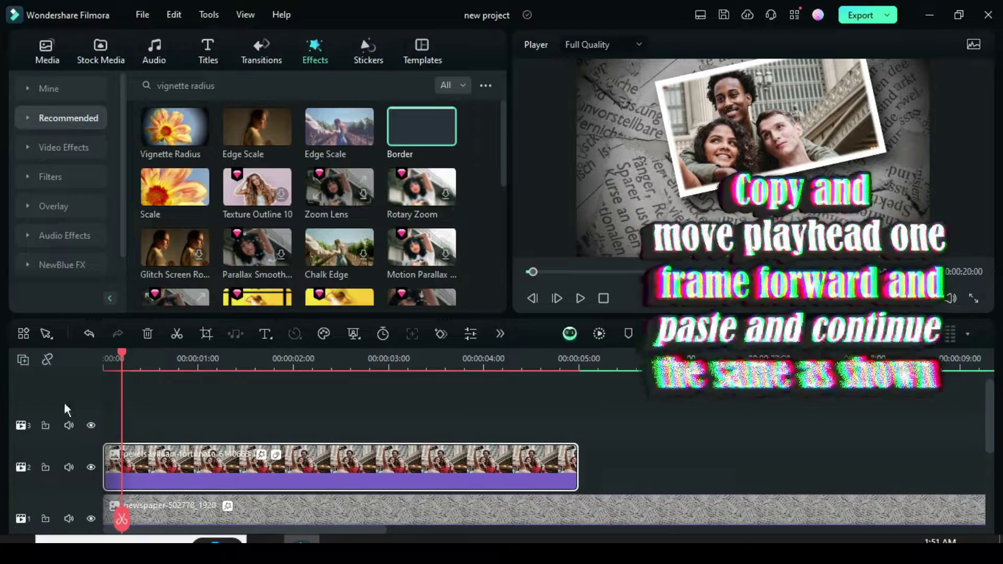
pyautogui.rightClick(146, 426)
pyautogui.click(186, 55)
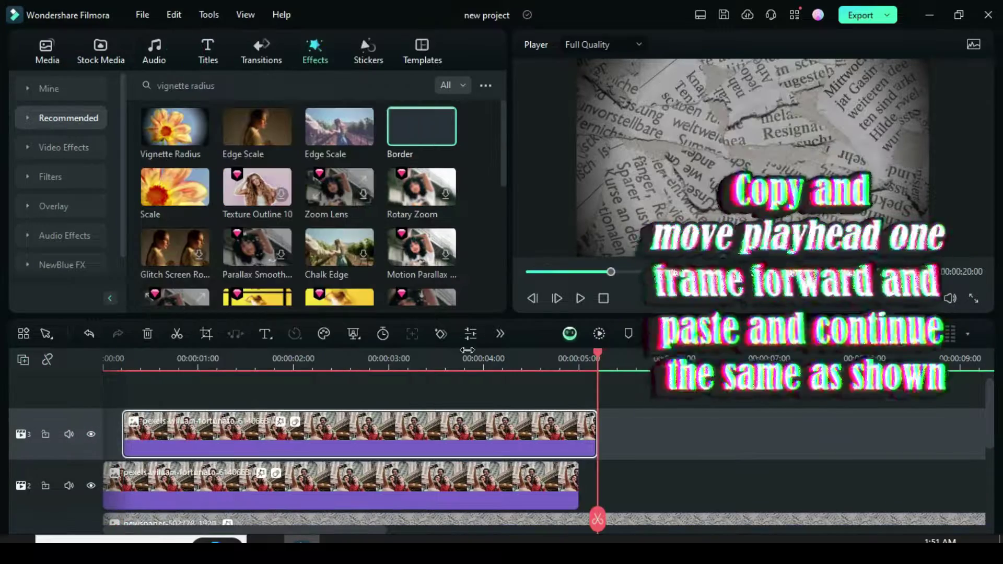
# Paste a copy of the track 3 clip onto a new track 4 at 00:00:00:10.
pyautogui.click(208, 355)
pyautogui.moveTo(208, 355); pyautogui.dragTo(141, 358)
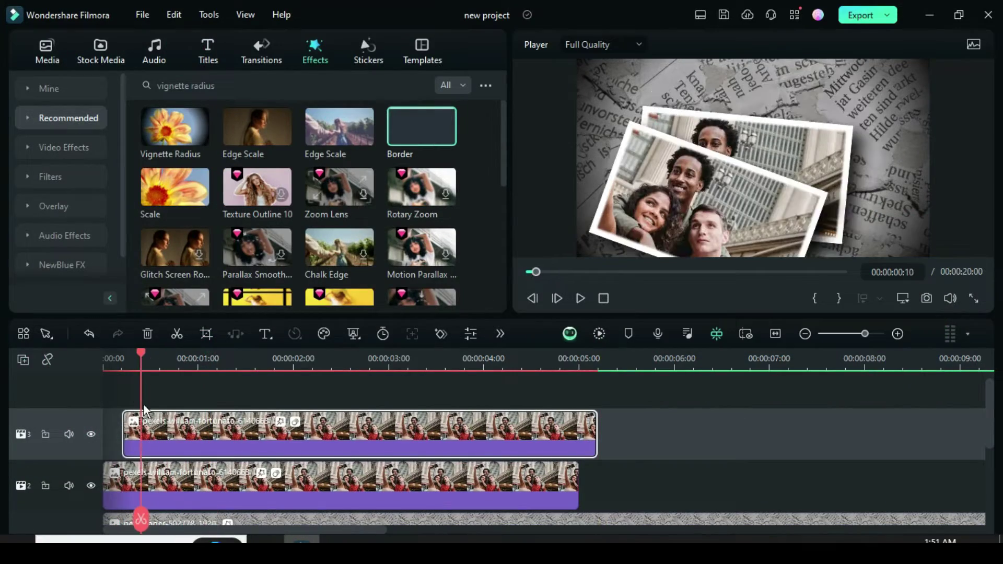
pyautogui.scroll(-1, 560, 452)
pyautogui.rightClick(476, 409)
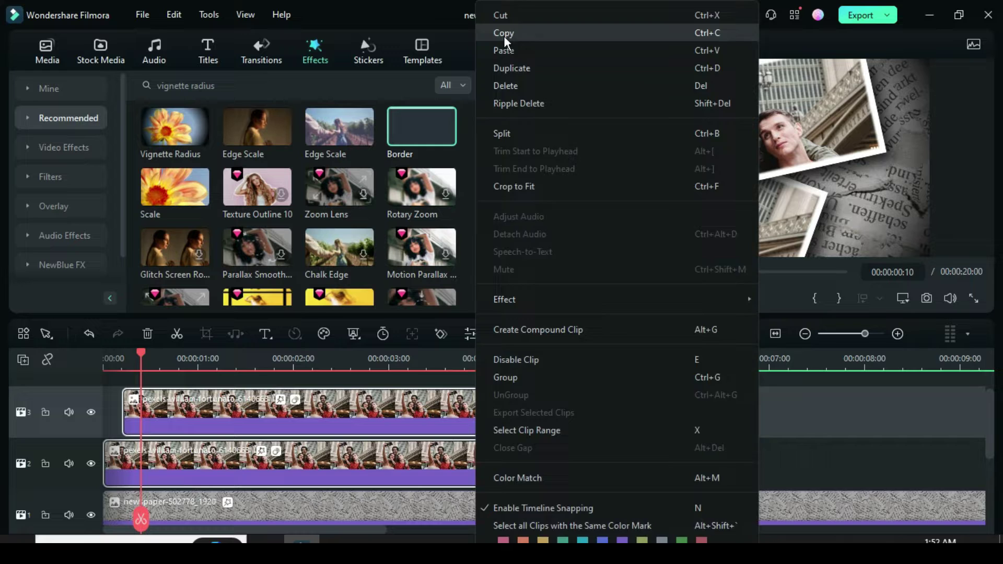
pyautogui.click(505, 38)
pyautogui.scroll(2, 158, 443)
pyautogui.click(23, 359)
pyautogui.click(61, 385)
pyautogui.click(78, 436)
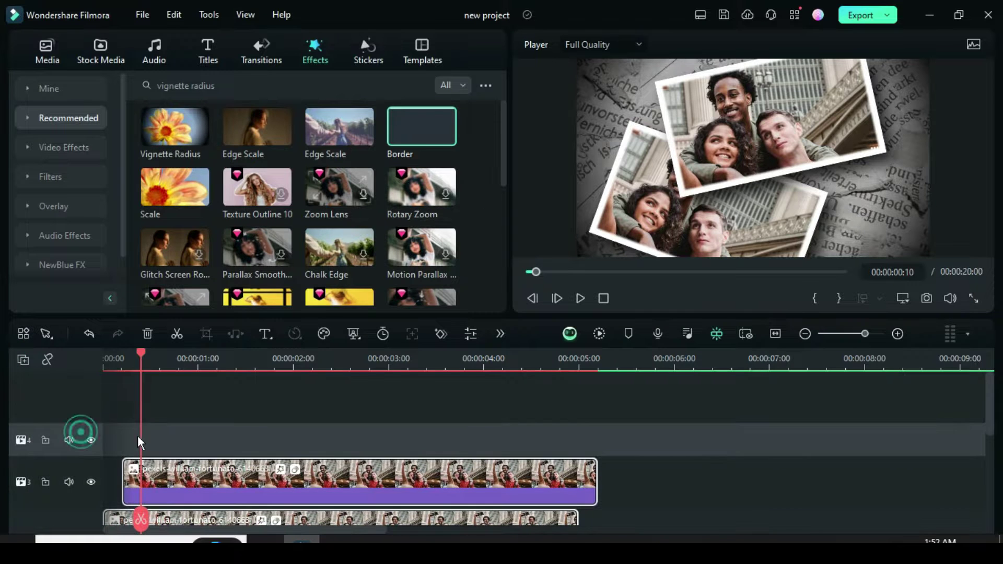
pyautogui.rightClick(148, 437)
pyautogui.click(184, 51)
# Paste the clip pair onto tracks 6–7 at 00:00:00:20 and tracks 8–9 at 00:00:01:01.
pyautogui.scroll(-2, 248, 418)
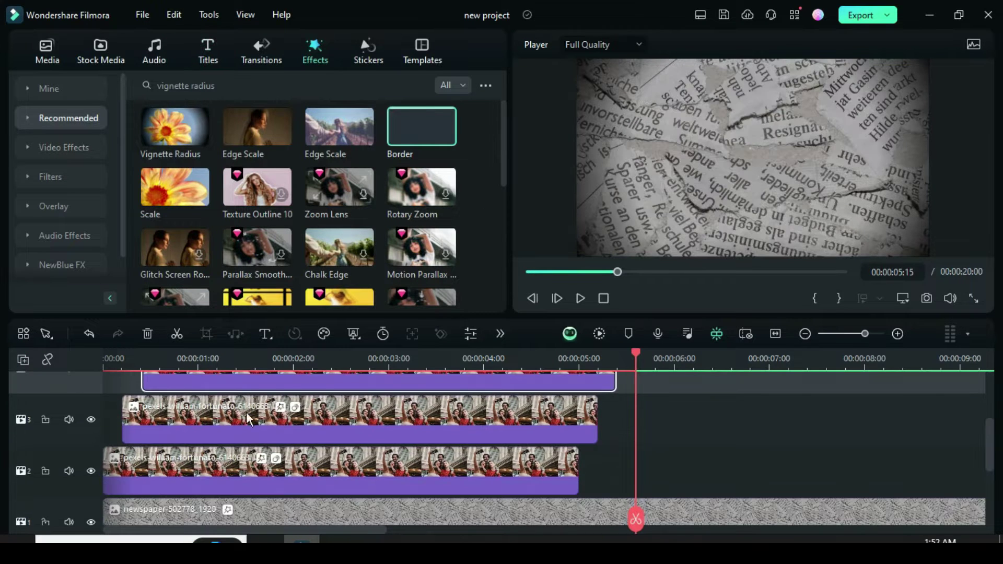
pyautogui.moveTo(683, 472); pyautogui.dragTo(266, 418)
pyautogui.rightClick(287, 449)
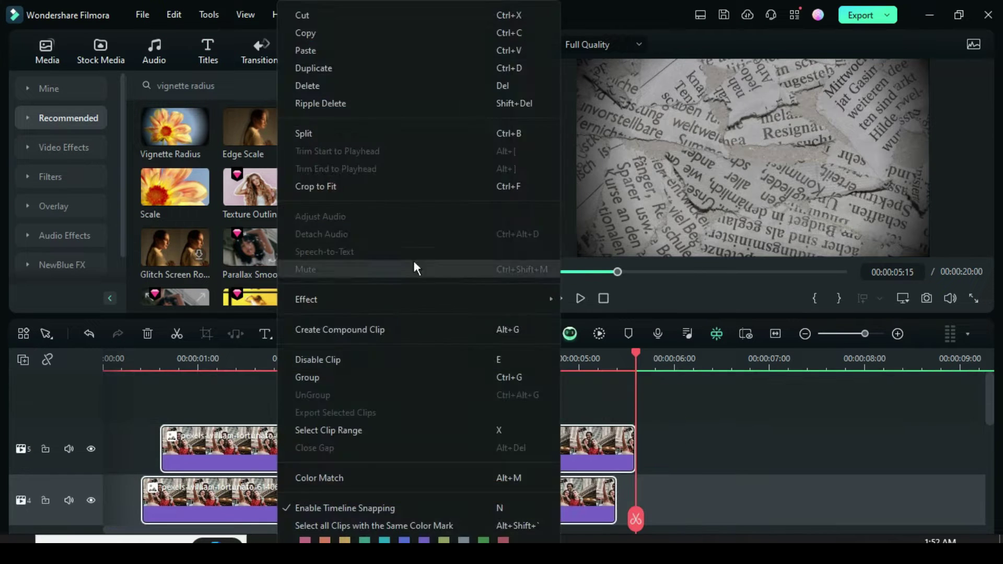
pyautogui.click(317, 34)
pyautogui.moveTo(217, 357); pyautogui.dragTo(180, 357)
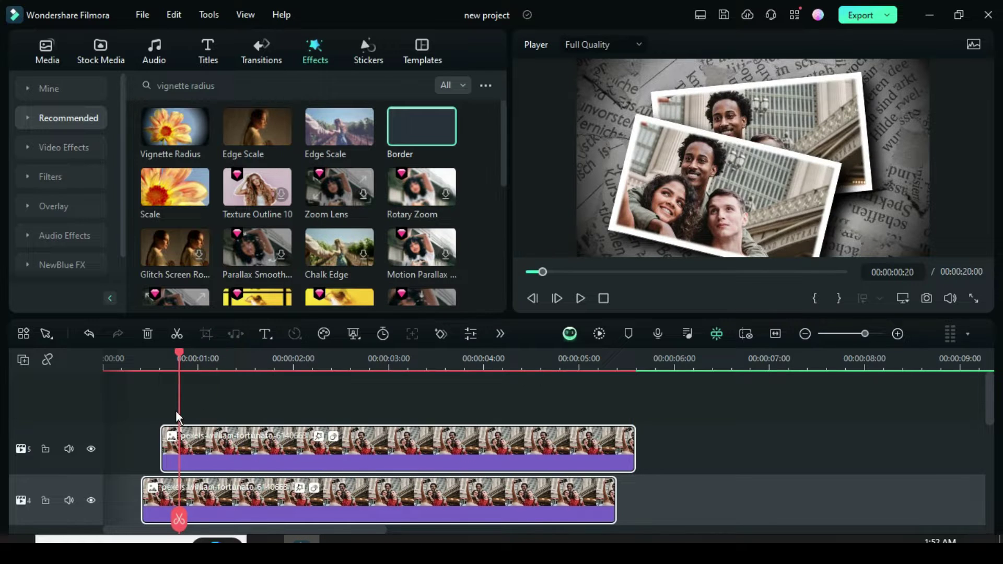
pyautogui.click(23, 359)
pyautogui.click(61, 385)
pyautogui.rightClick(201, 443)
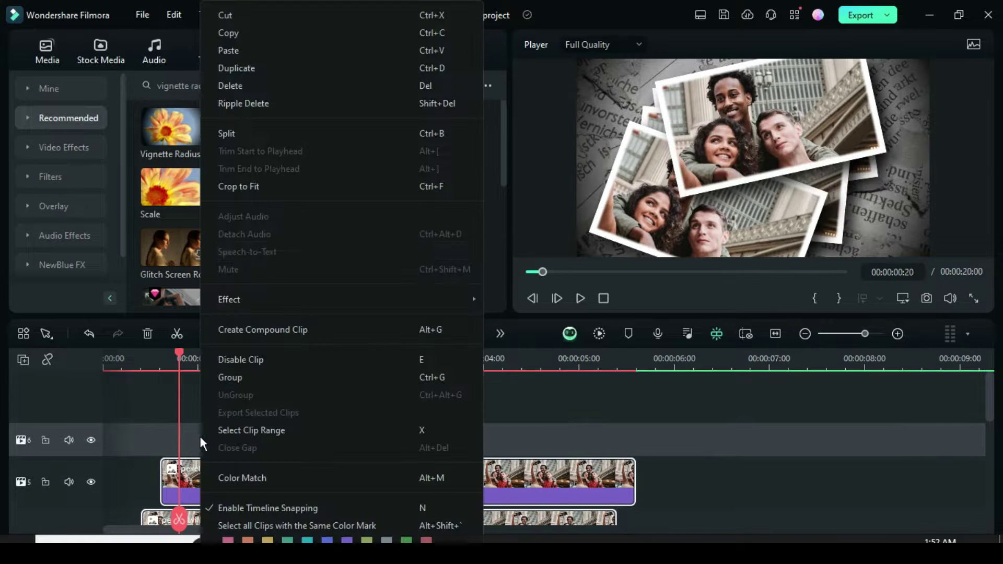
pyautogui.click(230, 51)
pyautogui.click(201, 358)
pyautogui.scroll(2, 420, 449)
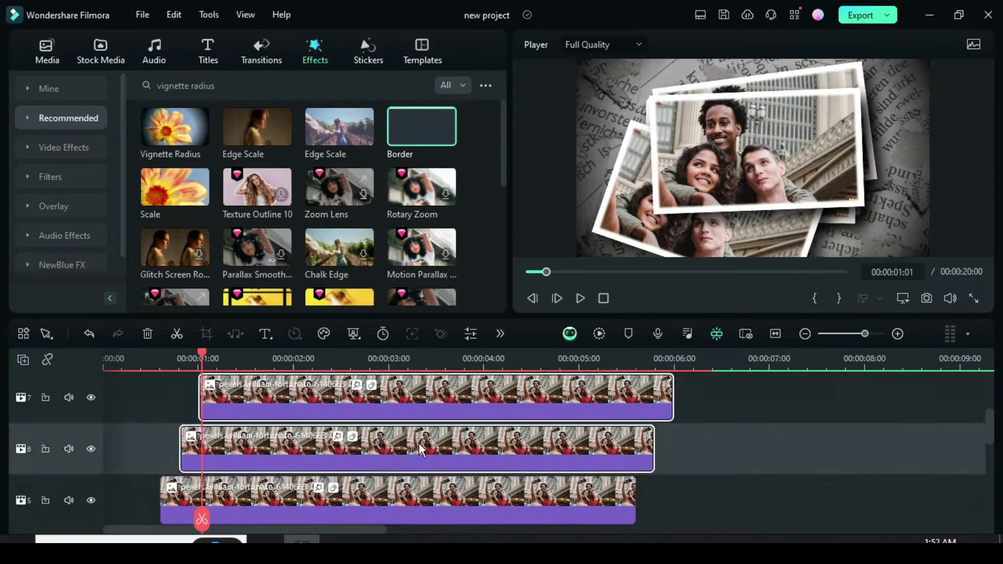
pyautogui.hotkey('ctrl', 'v')
# Copy the track 8–9 clips and paste them onto new tracks 10 and 11.
pyautogui.scroll(-1, 264, 392)
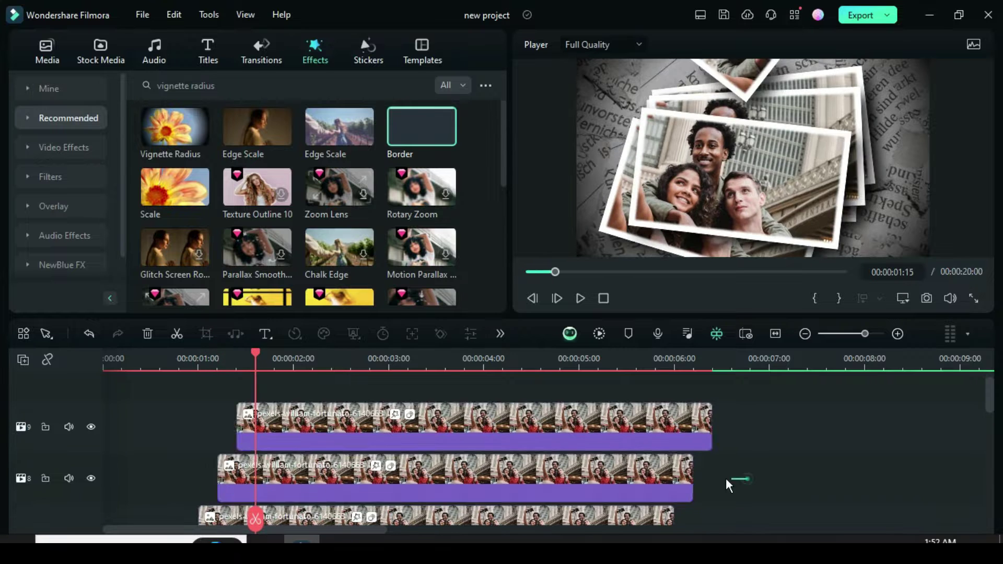
pyautogui.moveTo(727, 481); pyautogui.dragTo(590, 415)
pyautogui.rightClick(589, 416)
pyautogui.click(625, 36)
pyautogui.scroll(1, 31, 362)
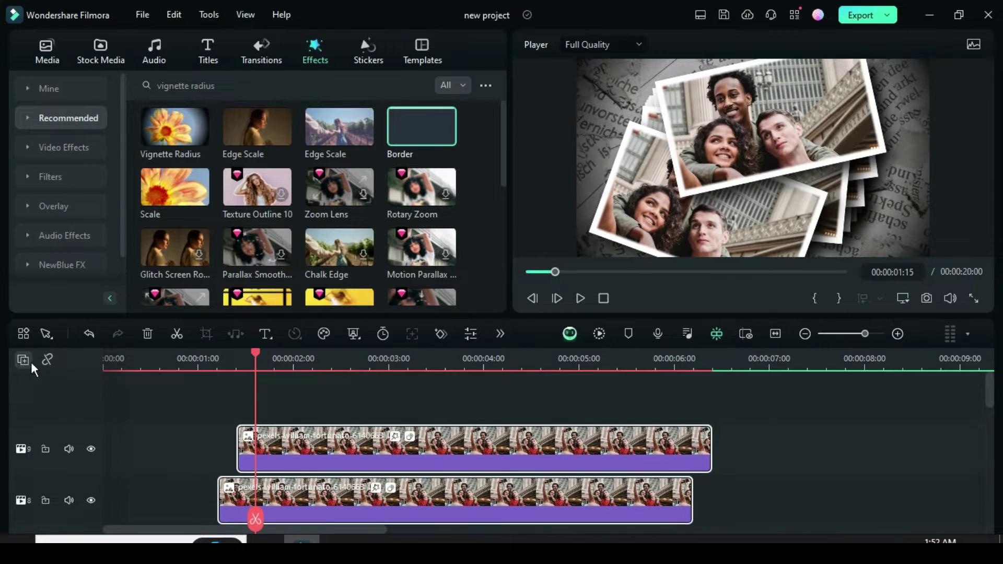
pyautogui.click(27, 360)
pyautogui.click(55, 384)
pyautogui.click(85, 433)
pyautogui.rightClick(268, 435)
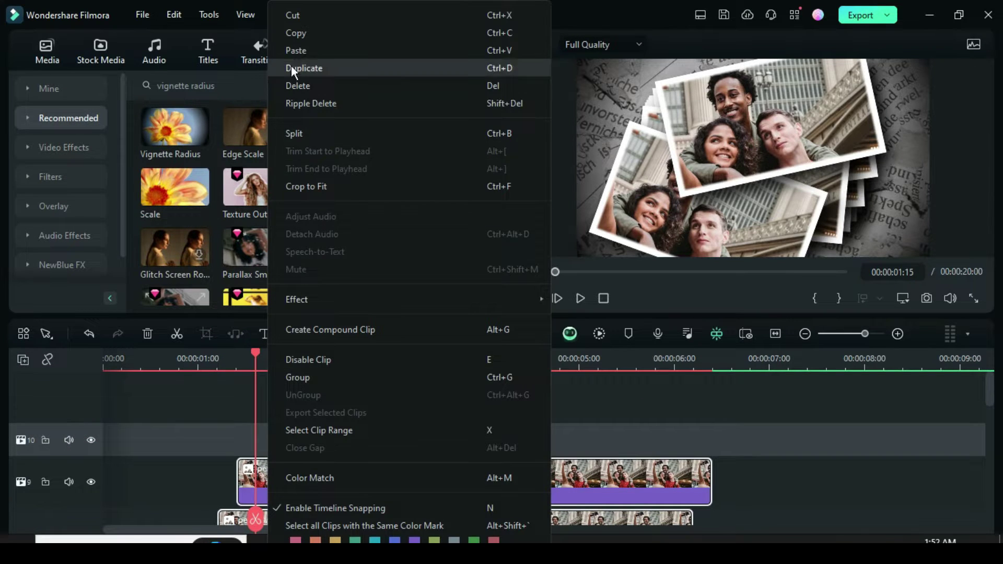
pyautogui.click(297, 51)
pyautogui.scroll(-8, 478, 444)
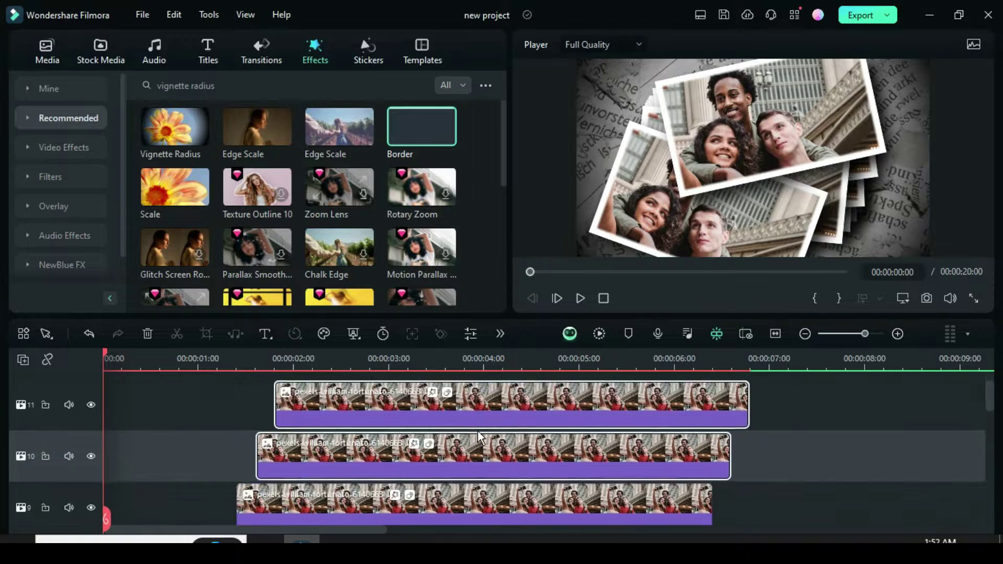
pyautogui.scroll(8, 478, 444)
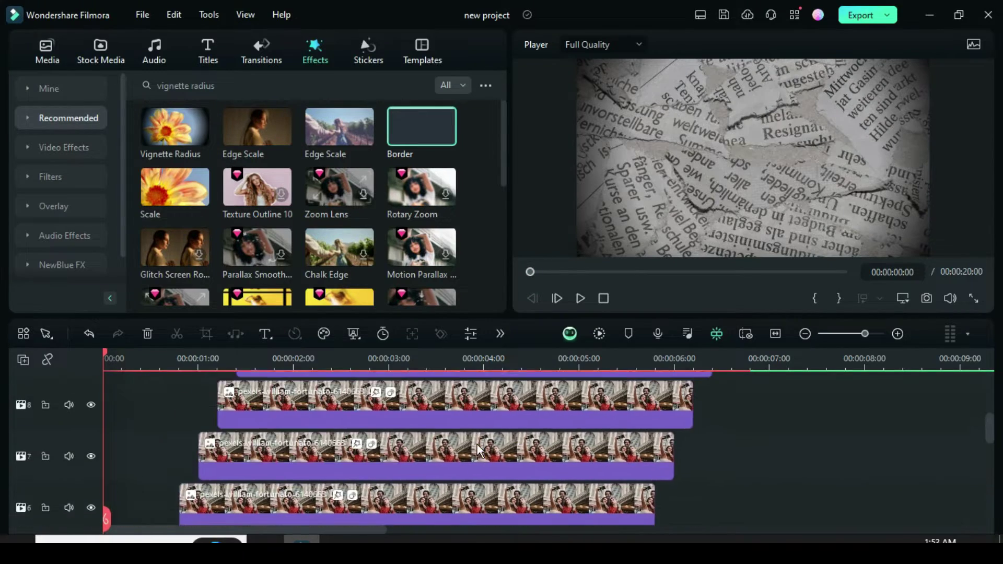
# Replace the upper stacked copies, starting at track 11, with different Project Media photos.
pyautogui.click(48, 44)
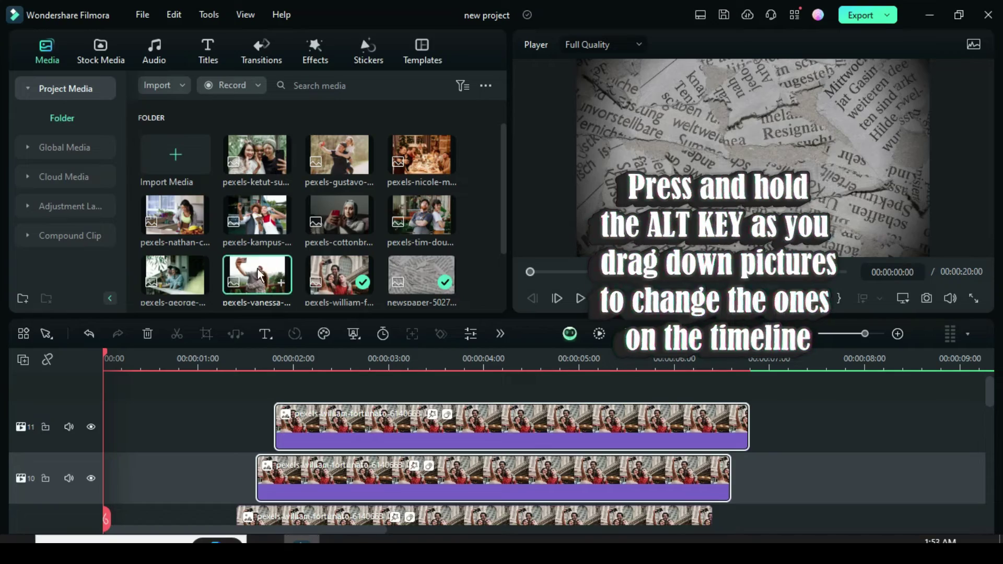
pyautogui.moveTo(259, 274); pyautogui.dragTo(471, 425)
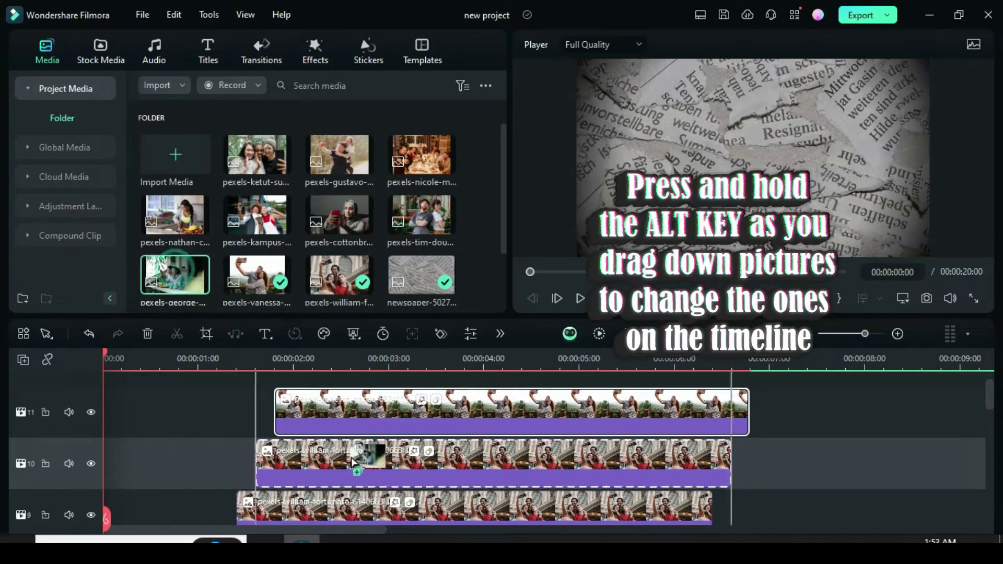
pyautogui.moveTo(353, 462); pyautogui.dragTo(354, 465)
pyautogui.scroll(-1, 354, 465)
pyautogui.moveTo(422, 215); pyautogui.dragTo(391, 462)
pyautogui.scroll(-1, 390, 473)
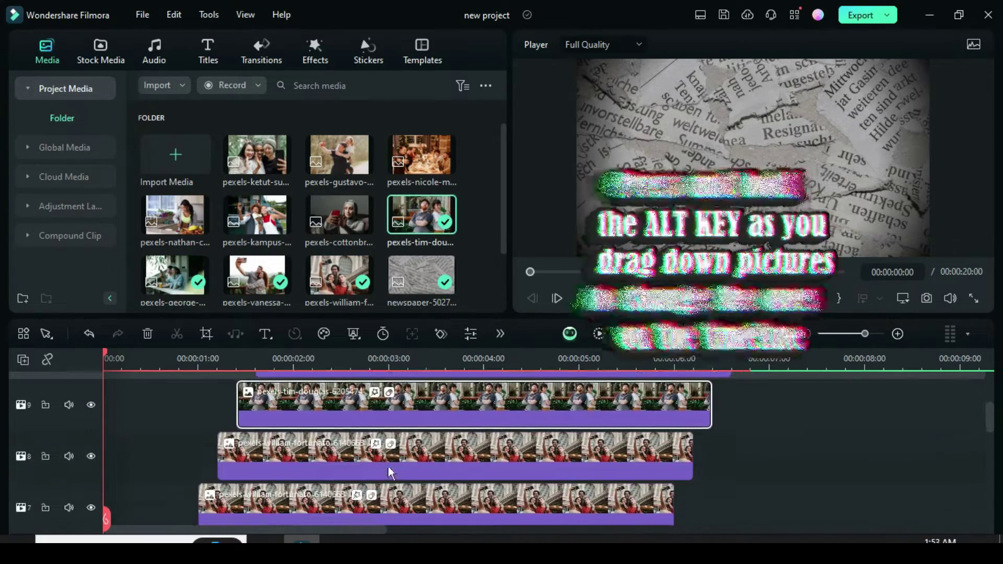
pyautogui.moveTo(345, 211); pyautogui.dragTo(367, 455)
pyautogui.scroll(-1, 366, 455)
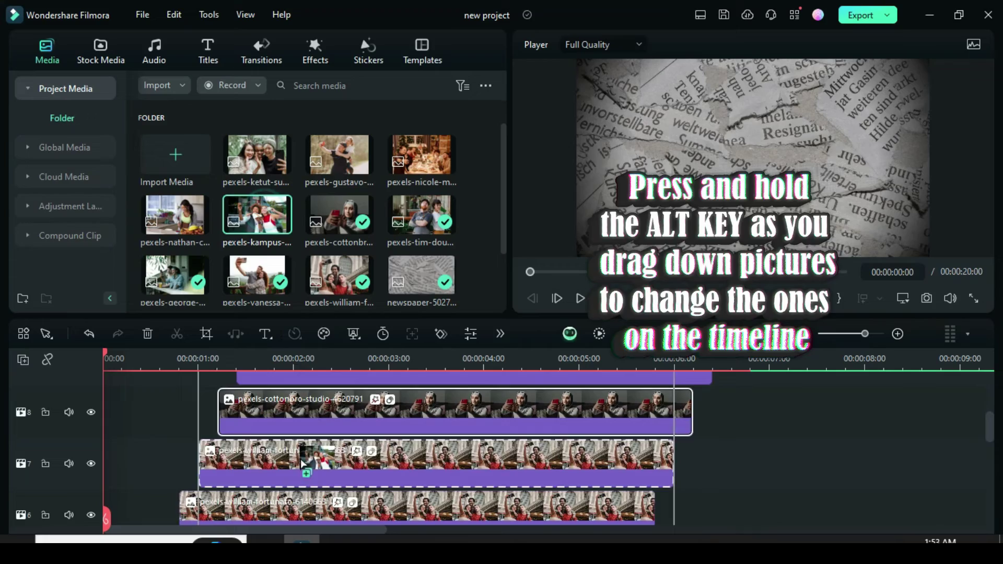
pyautogui.moveTo(303, 463); pyautogui.dragTo(309, 473)
# Replace the remaining lower copies down to track 3 with the other library photos.
pyautogui.scroll(-1, 304, 463)
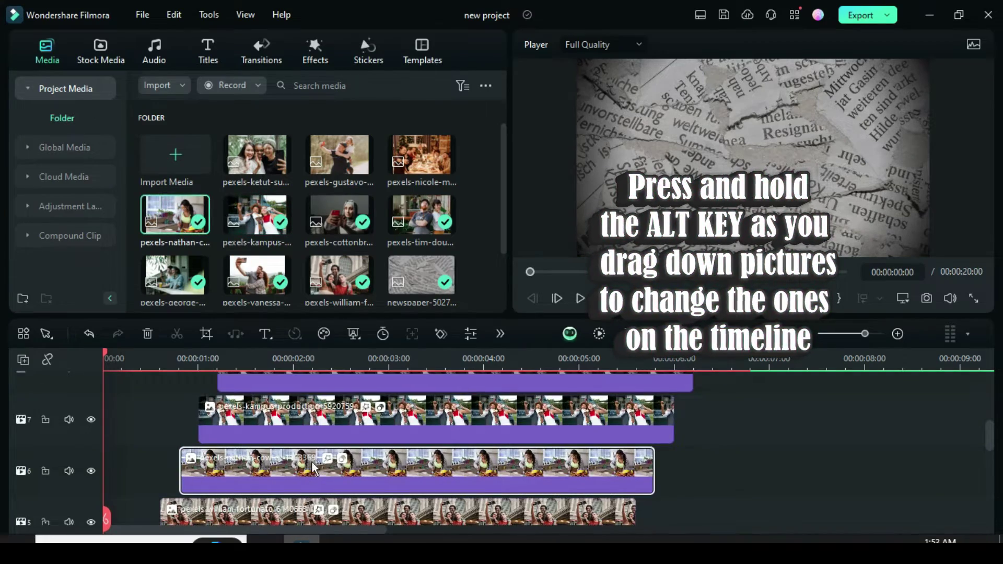
pyautogui.scroll(-1, 310, 474)
pyautogui.moveTo(363, 452); pyautogui.dragTo(364, 459)
pyautogui.scroll(-1, 364, 459)
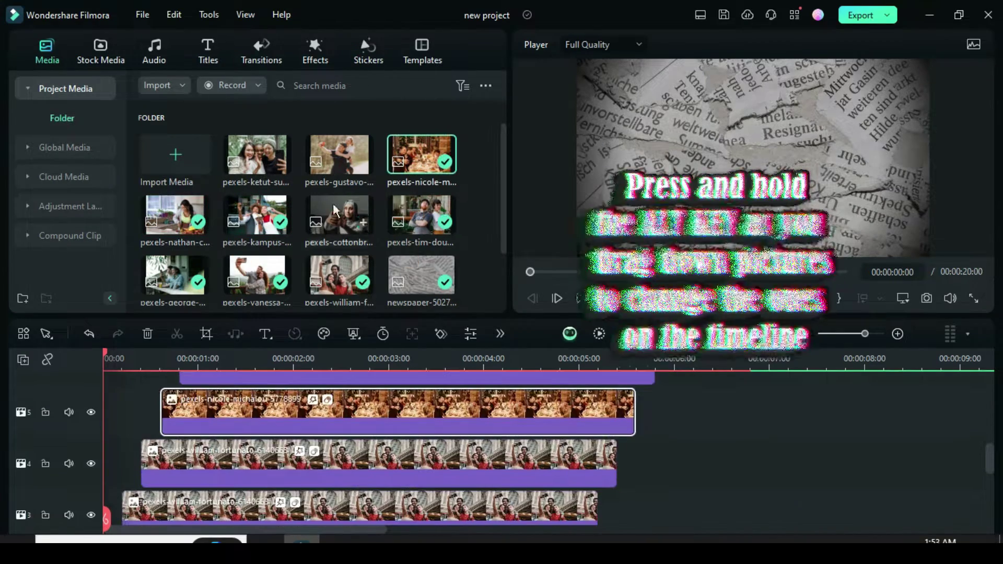
pyautogui.moveTo(339, 155); pyautogui.dragTo(365, 478)
pyautogui.scroll(-1, 366, 478)
pyautogui.moveTo(296, 399); pyautogui.dragTo(298, 401)
pyautogui.scroll(-1, 298, 401)
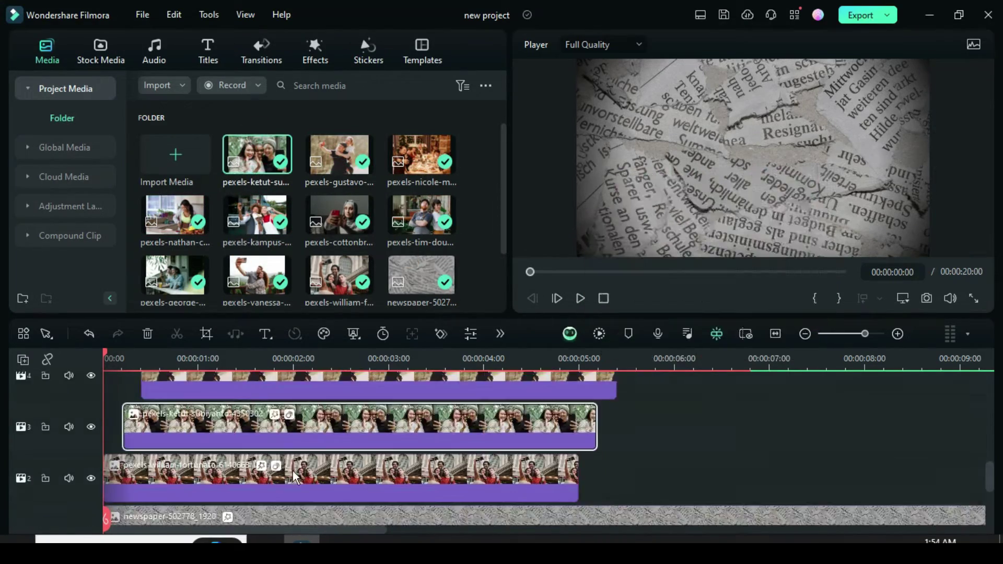
pyautogui.scroll(8, 537, 437)
# Extend all stacked picture clips toward 20 s, ending the track 2 photo at 00:00:19:20.
pyautogui.scroll(-8, 369, 448)
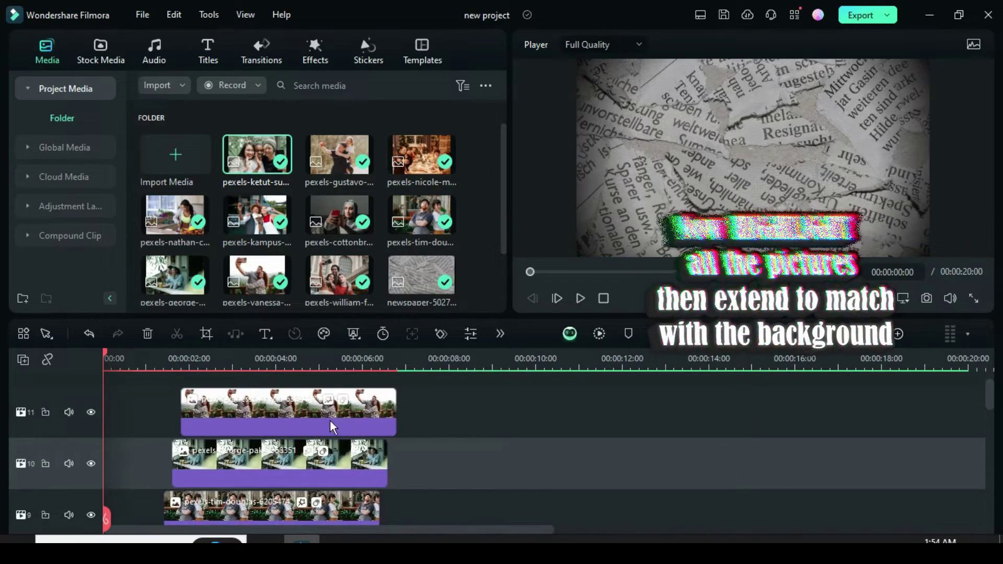
pyautogui.moveTo(398, 452); pyautogui.dragTo(320, 392)
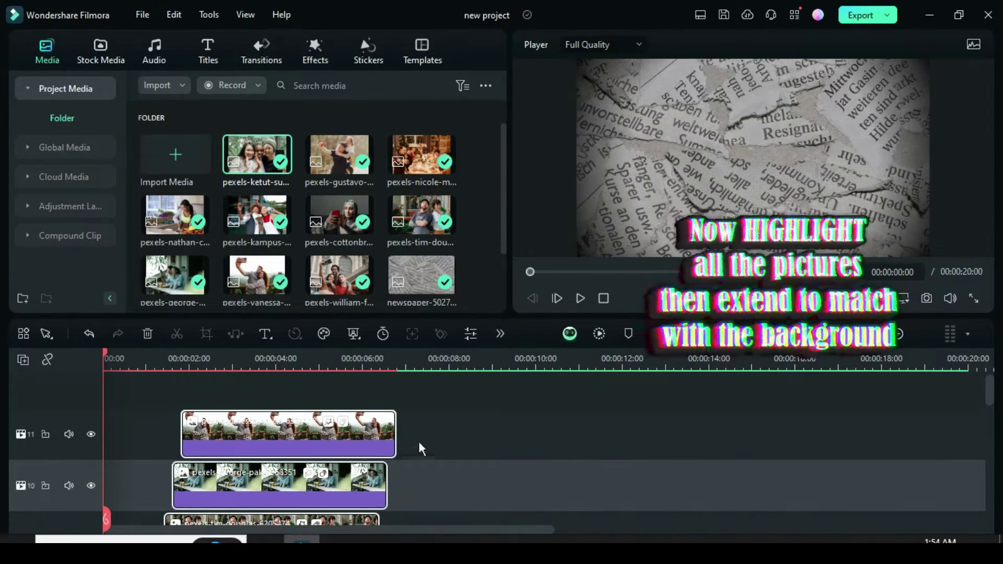
pyautogui.moveTo(396, 434); pyautogui.dragTo(863, 426)
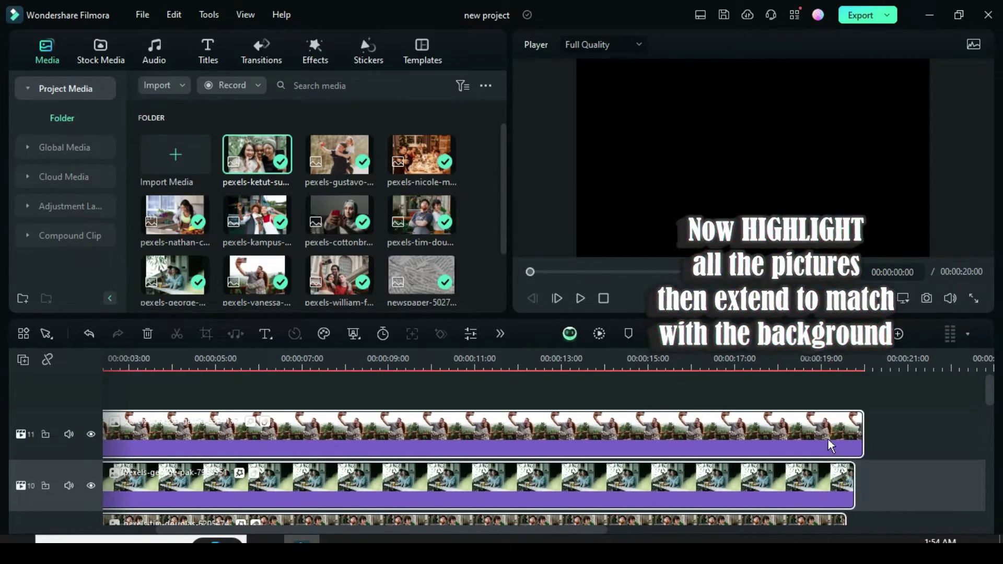
pyautogui.scroll(-5, 829, 440)
pyautogui.scroll(-1, 825, 444)
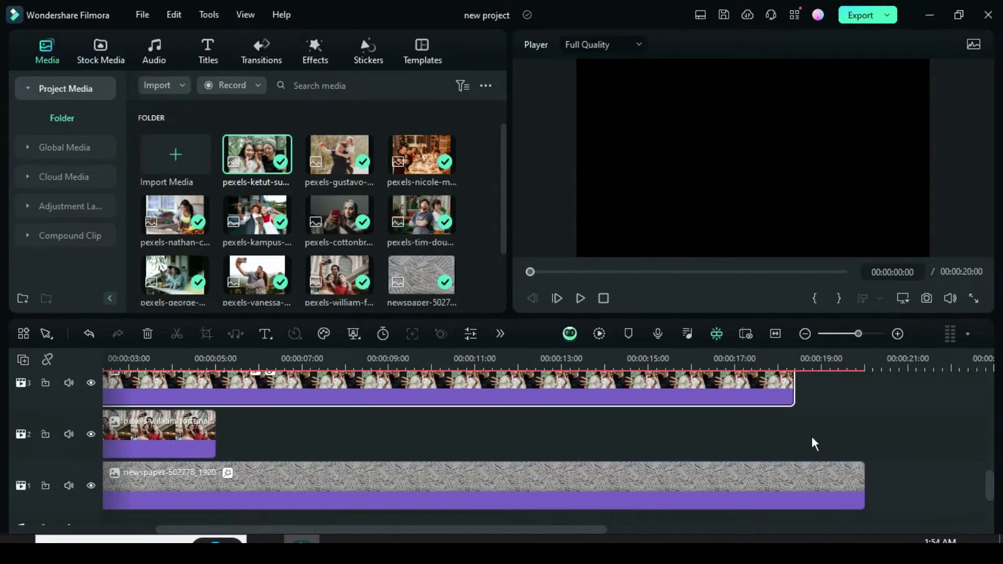
pyautogui.moveTo(350, 530); pyautogui.dragTo(262, 505)
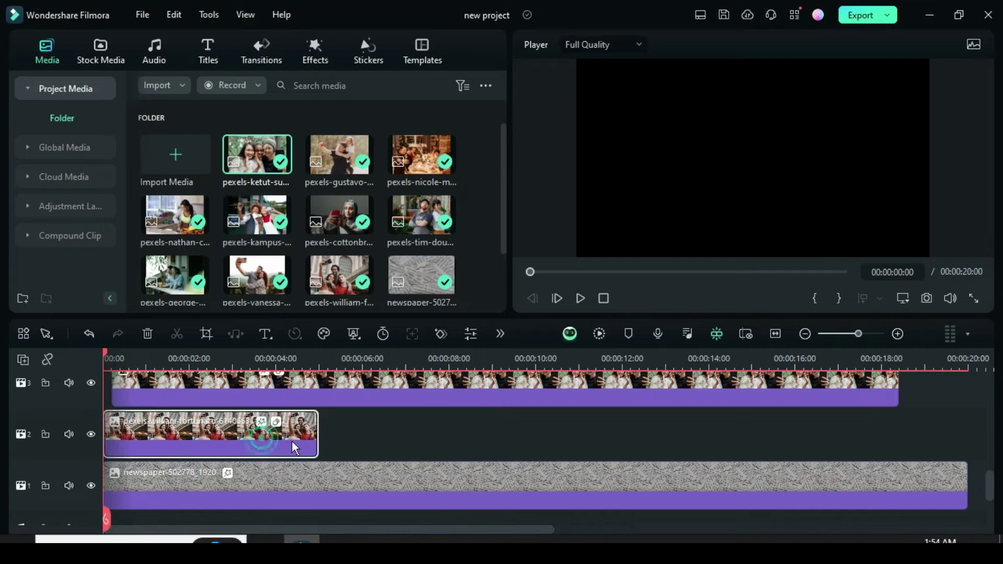
pyautogui.moveTo(317, 441); pyautogui.dragTo(967, 443)
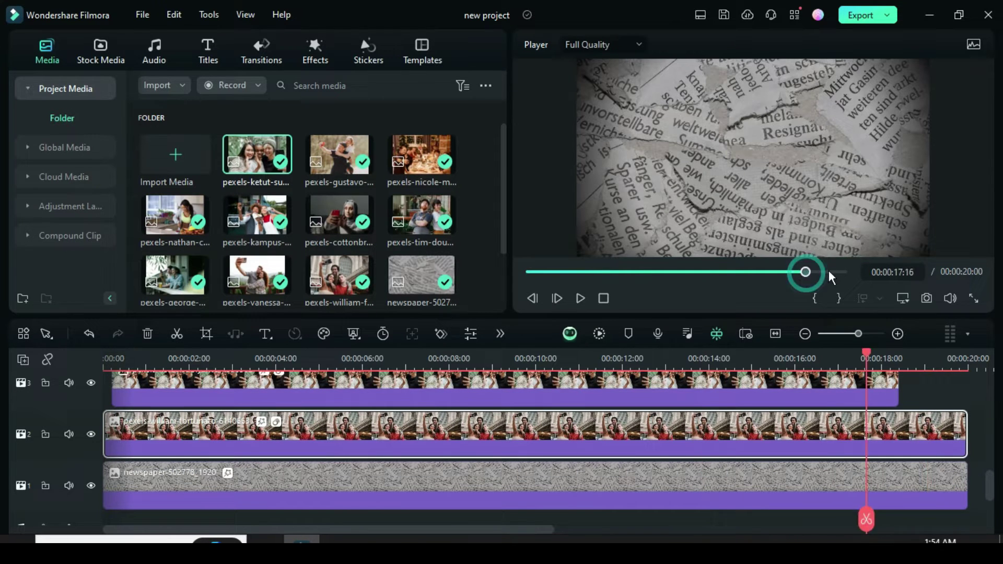
pyautogui.moveTo(929, 352)
pyautogui.mouseDown()
pyautogui.moveTo(963, 353)
pyautogui.moveTo(916, 357)
pyautogui.mouseUp()
# End the track 3 clip at about 18:20 and trim track 4 slightly earlier.
pyautogui.scroll(2, 907, 397)
pyautogui.moveTo(898, 427); pyautogui.dragTo(909, 421)
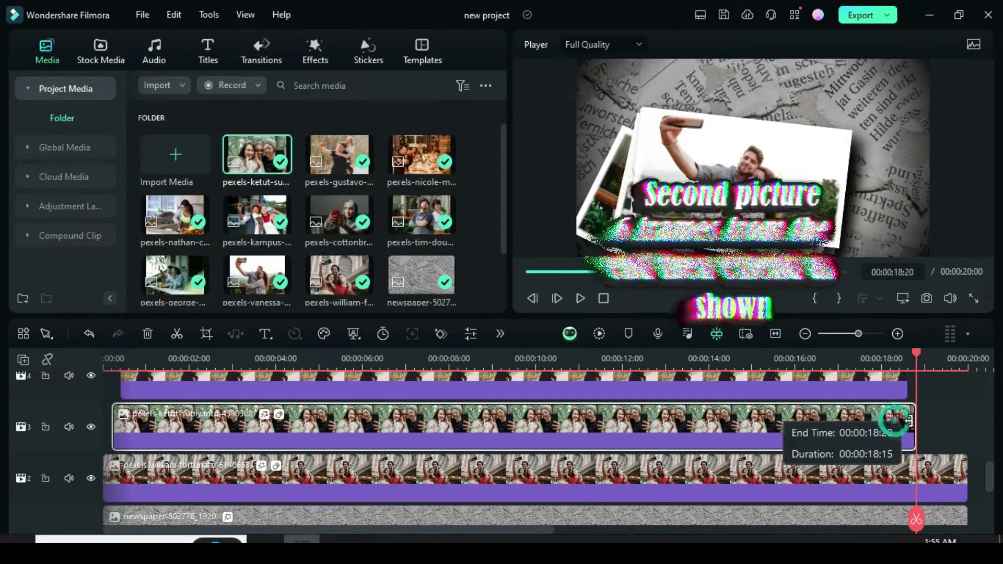
pyautogui.click(909, 356)
pyautogui.moveTo(910, 357); pyautogui.dragTo(888, 360)
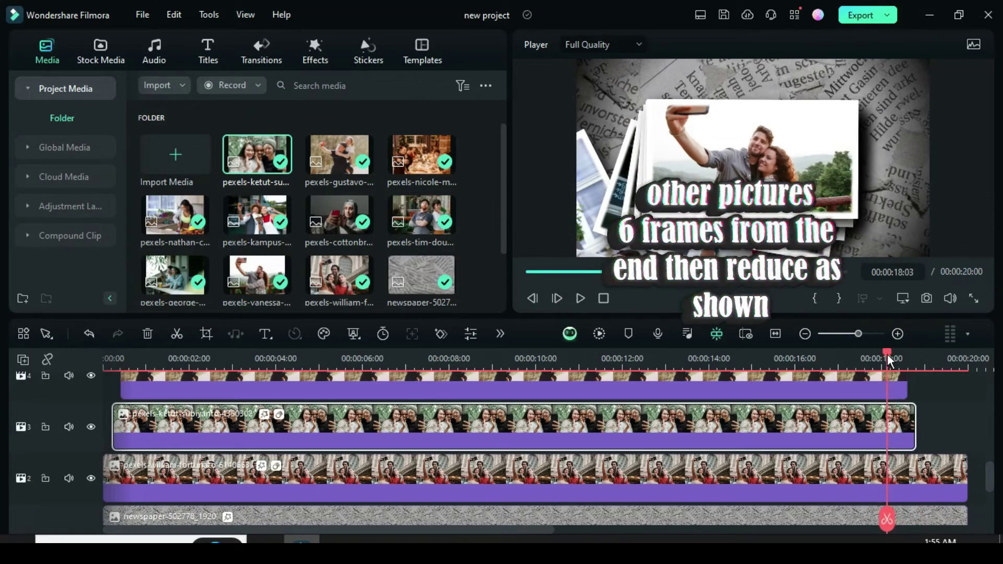
pyautogui.scroll(2, 888, 418)
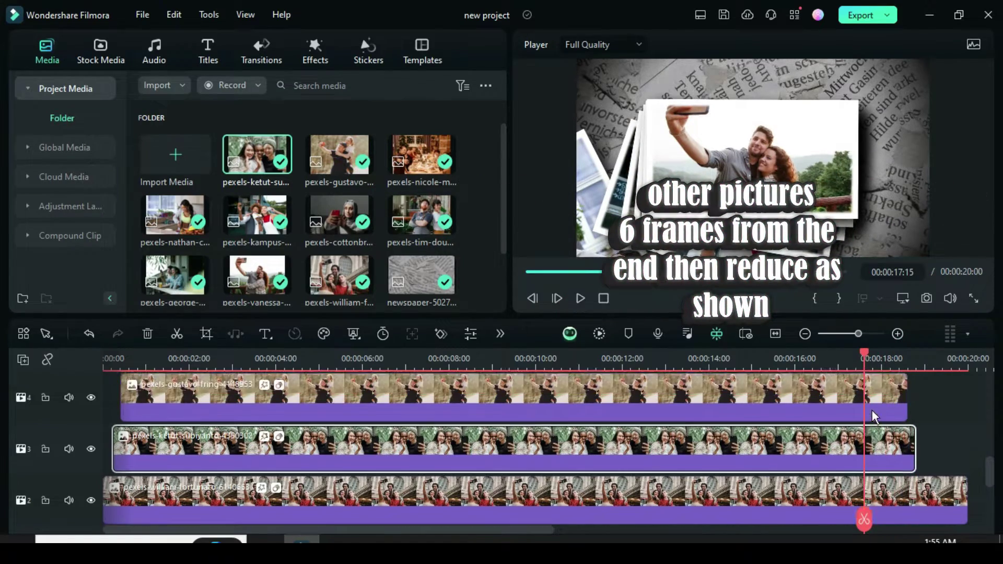
pyautogui.click(903, 433)
pyautogui.moveTo(903, 434); pyautogui.dragTo(865, 428)
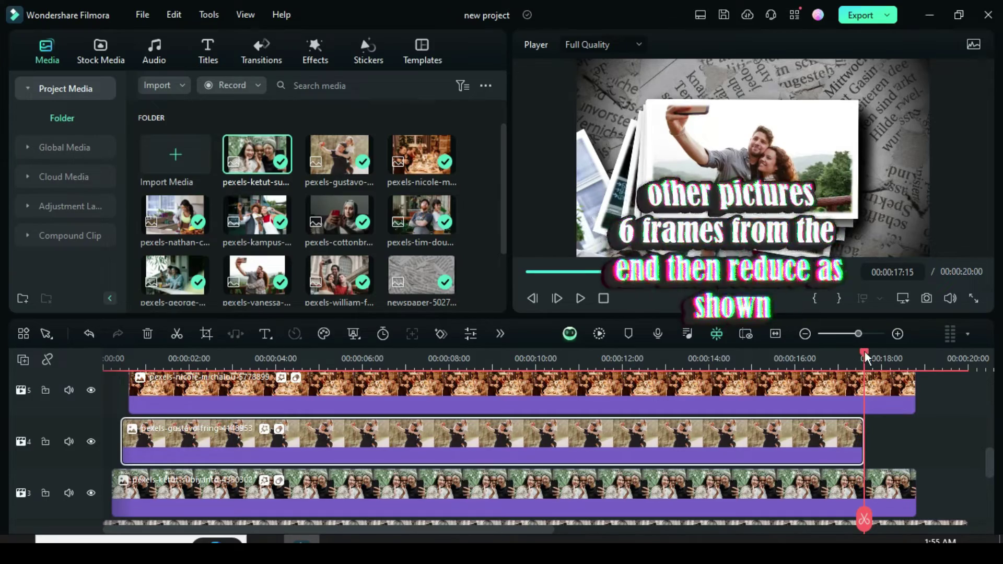
# Trim the track 5 and track 6 picture clips to end a few frames earlier each.
pyautogui.moveTo(865, 357); pyautogui.dragTo(813, 360)
pyautogui.scroll(1, 907, 431)
pyautogui.click(908, 431)
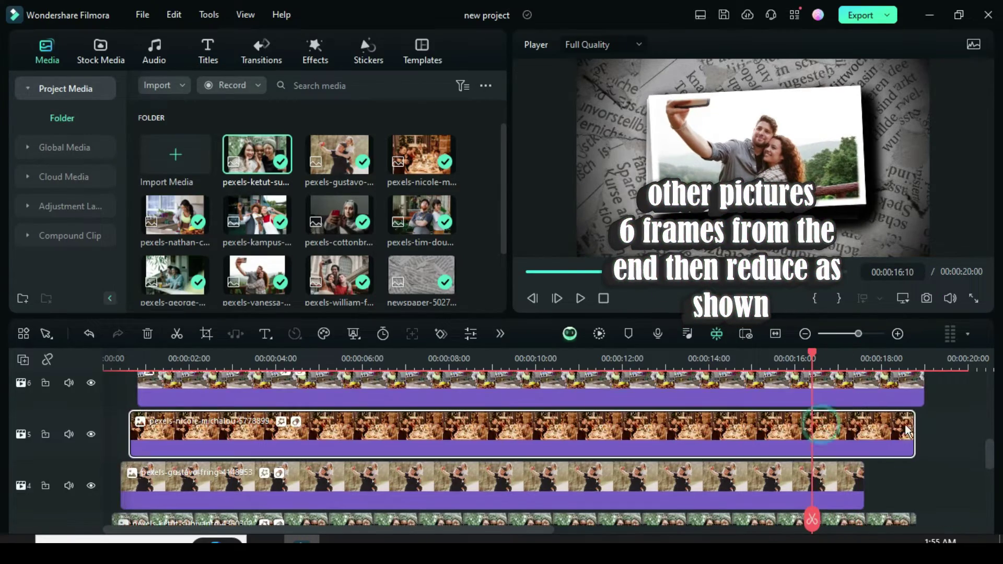
pyautogui.moveTo(855, 429); pyautogui.dragTo(811, 429)
pyautogui.scroll(1, 812, 428)
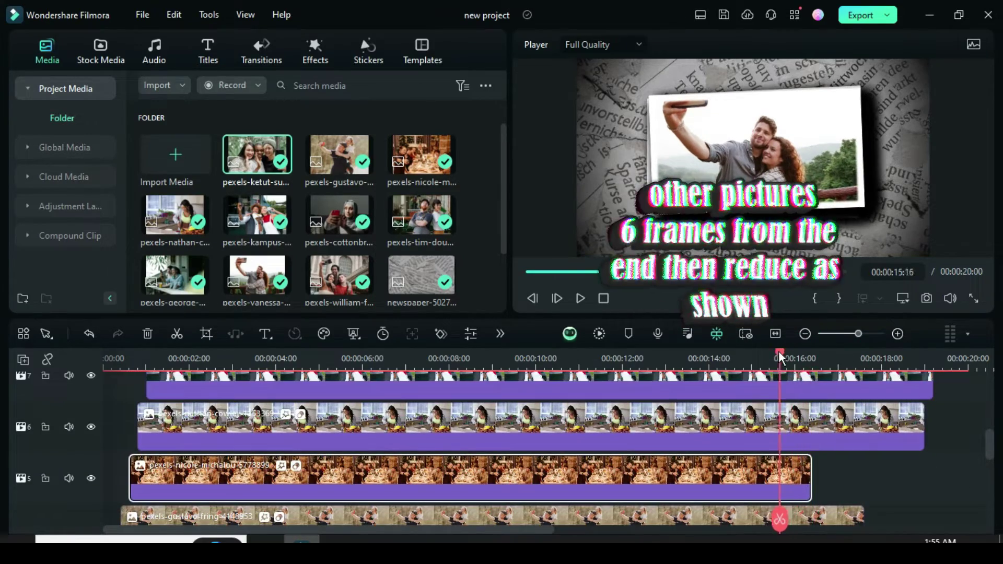
pyautogui.moveTo(779, 357); pyautogui.dragTo(760, 358)
pyautogui.click(775, 435)
pyautogui.scroll(1, 758, 365)
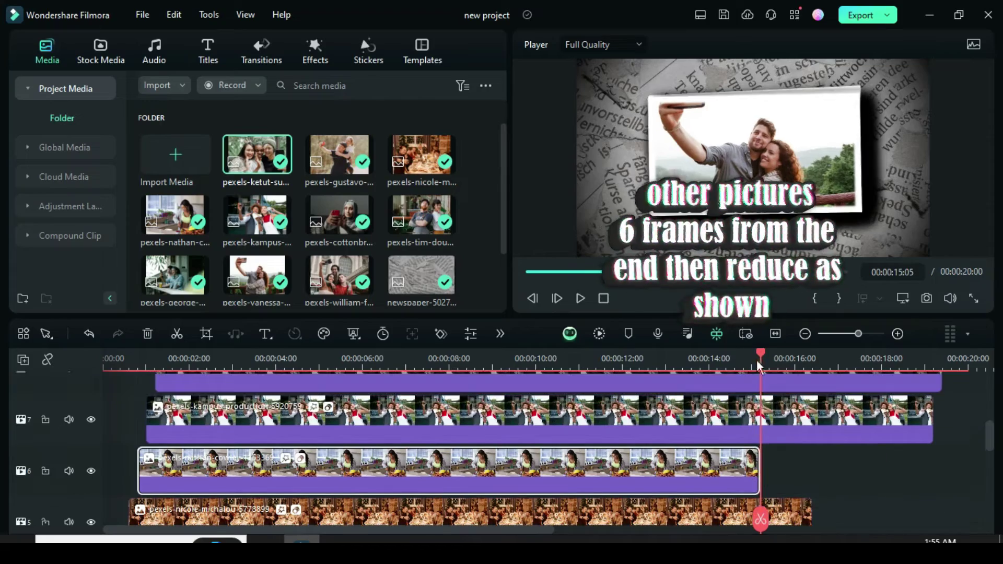
# Trim the track 7, 8 and 9 clips to end progressively earlier, from 14:00 to 12:00.
pyautogui.moveTo(933, 415); pyautogui.dragTo(706, 409)
pyautogui.scroll(1, 721, 433)
pyautogui.click(703, 358)
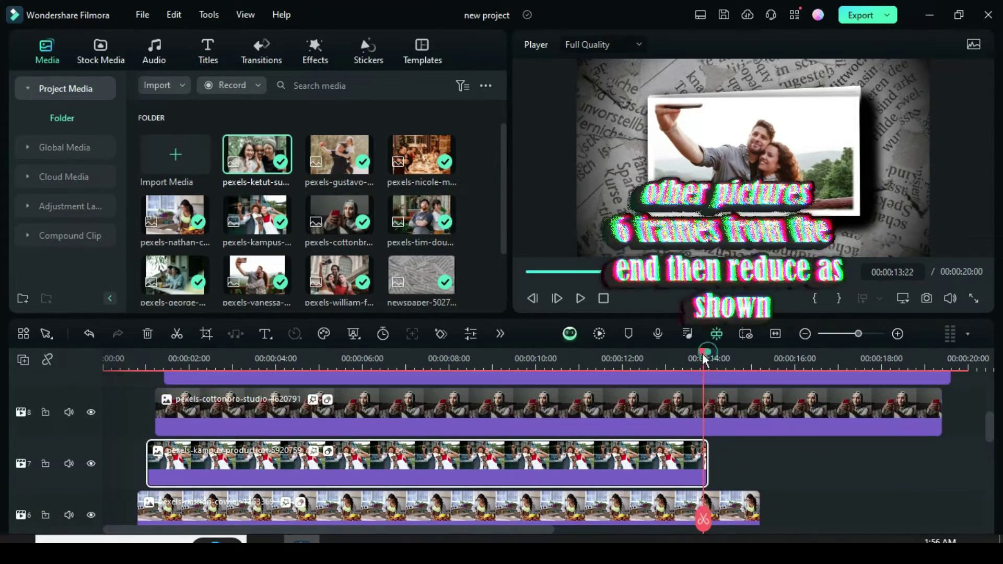
pyautogui.moveTo(939, 413); pyautogui.dragTo(657, 412)
pyautogui.scroll(1, 666, 417)
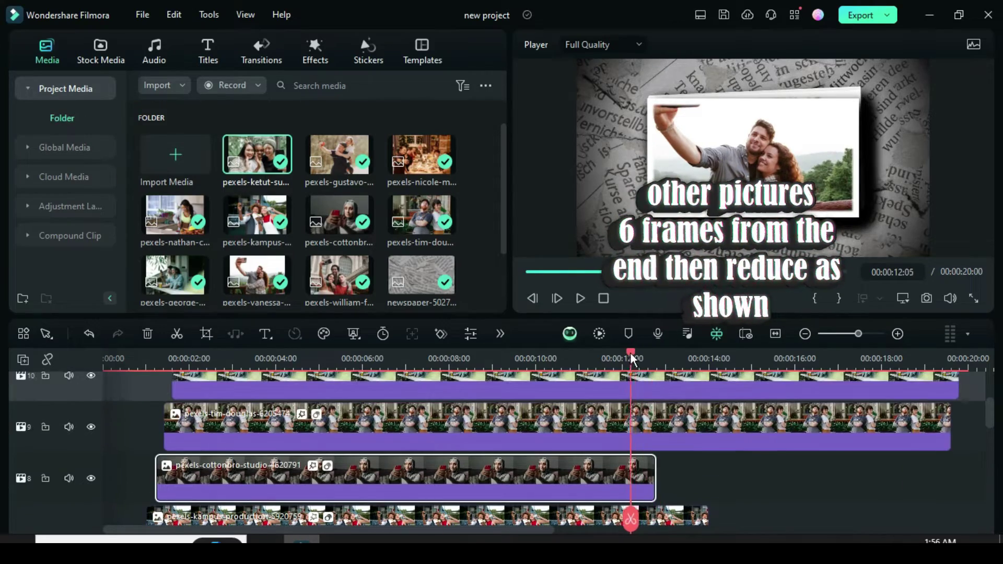
pyautogui.click(605, 359)
pyautogui.moveTo(949, 426); pyautogui.dragTo(602, 433)
pyautogui.scroll(1, 604, 380)
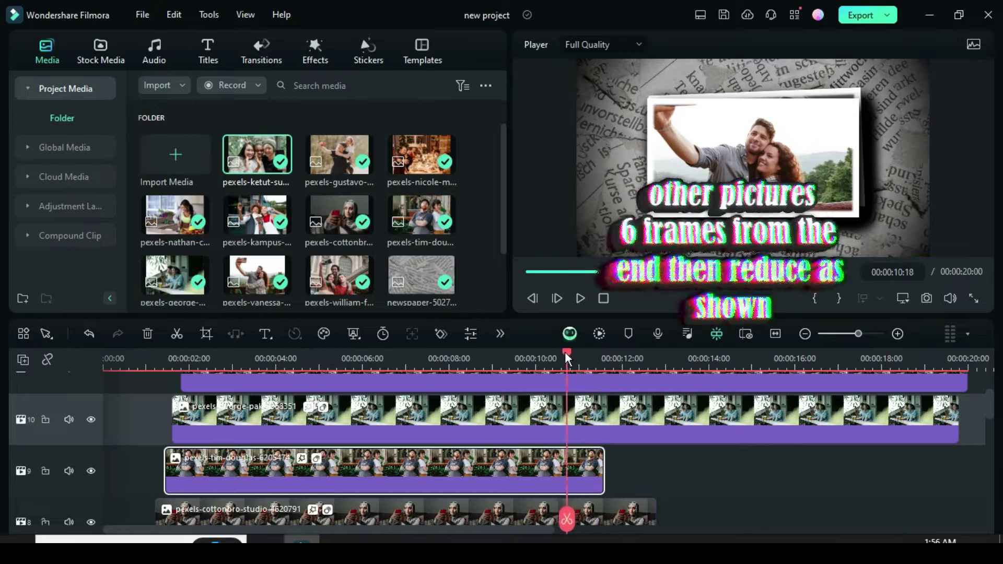
# Trim the track 10 clip to about 10:10 and the track 11 clip to 9:05.
pyautogui.moveTo(567, 358); pyautogui.dragTo(553, 358)
pyautogui.click(611, 418)
pyautogui.moveTo(956, 411); pyautogui.dragTo(574, 420)
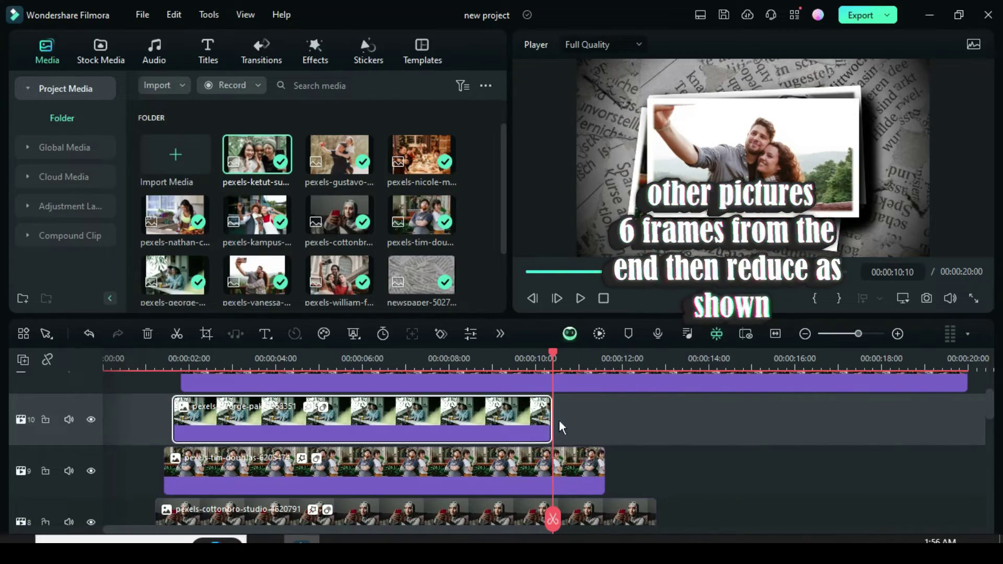
pyautogui.scroll(1, 563, 424)
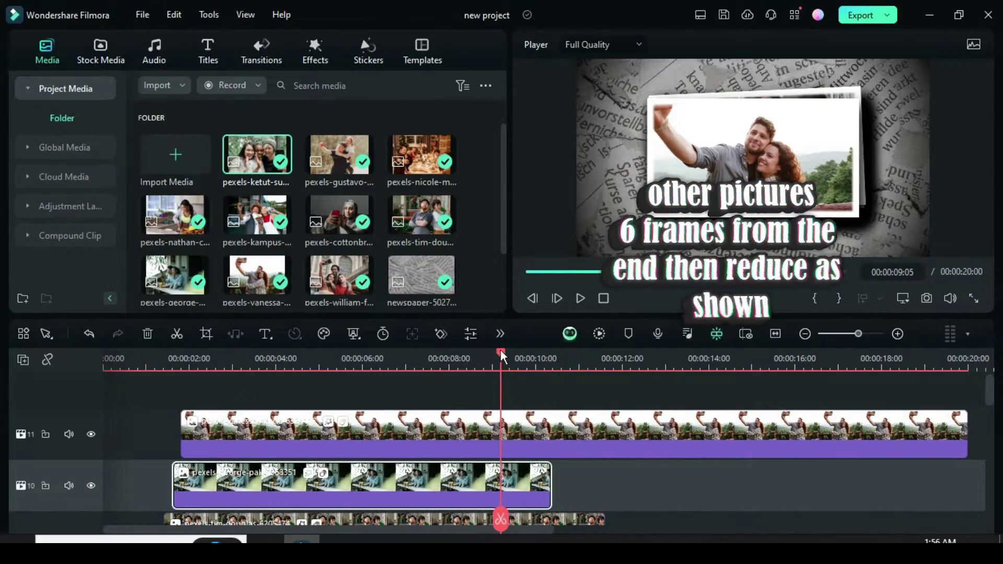
pyautogui.click(562, 426)
pyautogui.moveTo(963, 427); pyautogui.dragTo(502, 429)
pyautogui.scroll(-8, 545, 436)
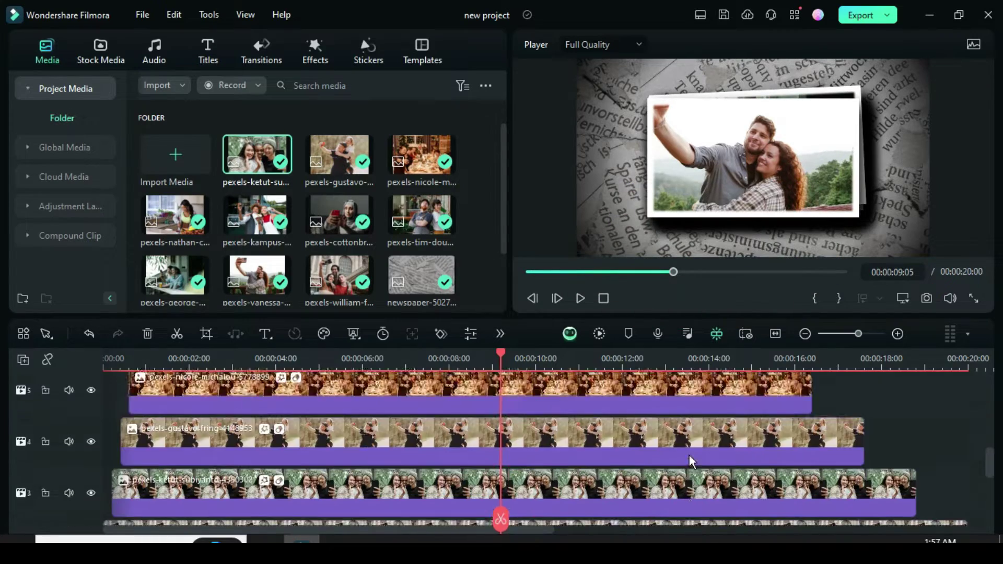
pyautogui.scroll(8, 658, 430)
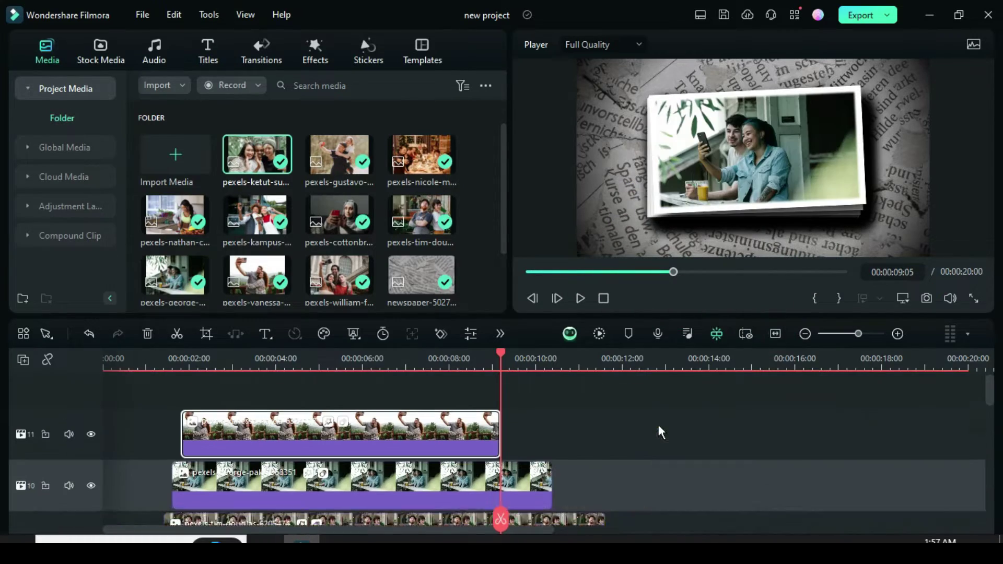
# Dismiss the render dialog and play the slideshow preview, pausing around 00:00:12.
pyautogui.click(527, 272)
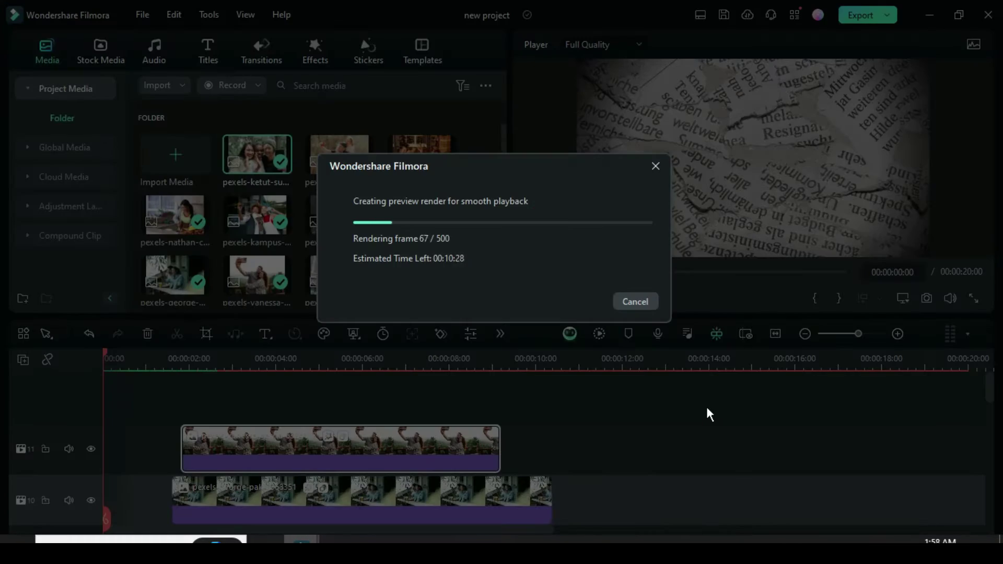
pyautogui.click(581, 299)
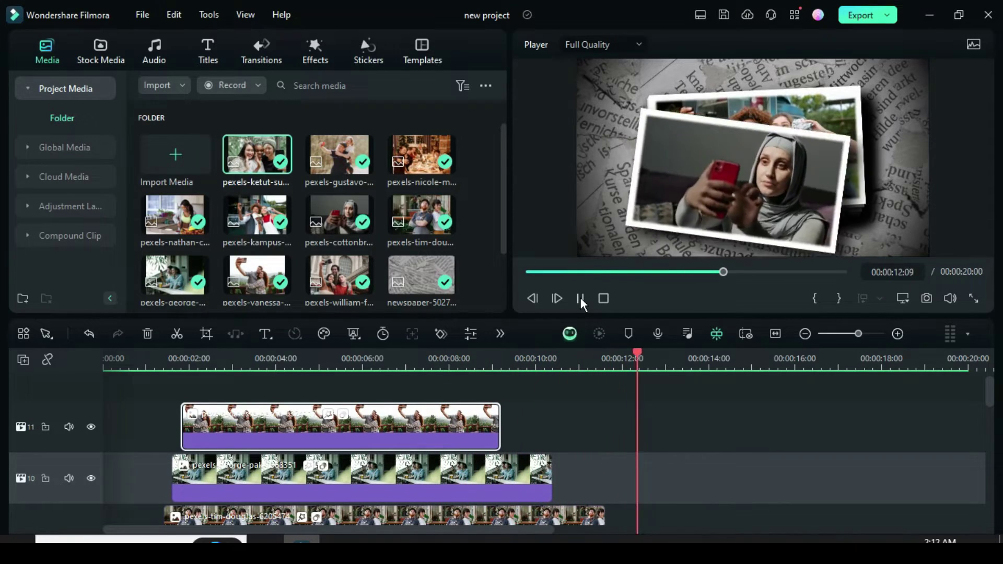
pyautogui.click(581, 298)
# Return the playhead to the start and lock all existing tracks.
pyautogui.moveTo(651, 355); pyautogui.dragTo(143, 417)
pyautogui.scroll(-5, 143, 418)
pyautogui.scroll(-3, 142, 419)
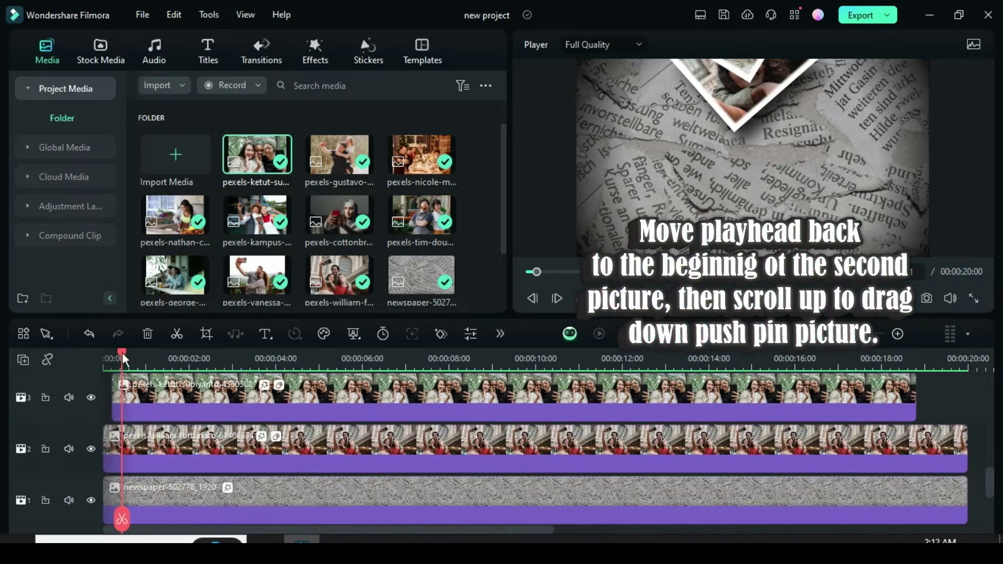
pyautogui.moveTo(123, 352); pyautogui.dragTo(111, 358)
pyautogui.scroll(5, 134, 396)
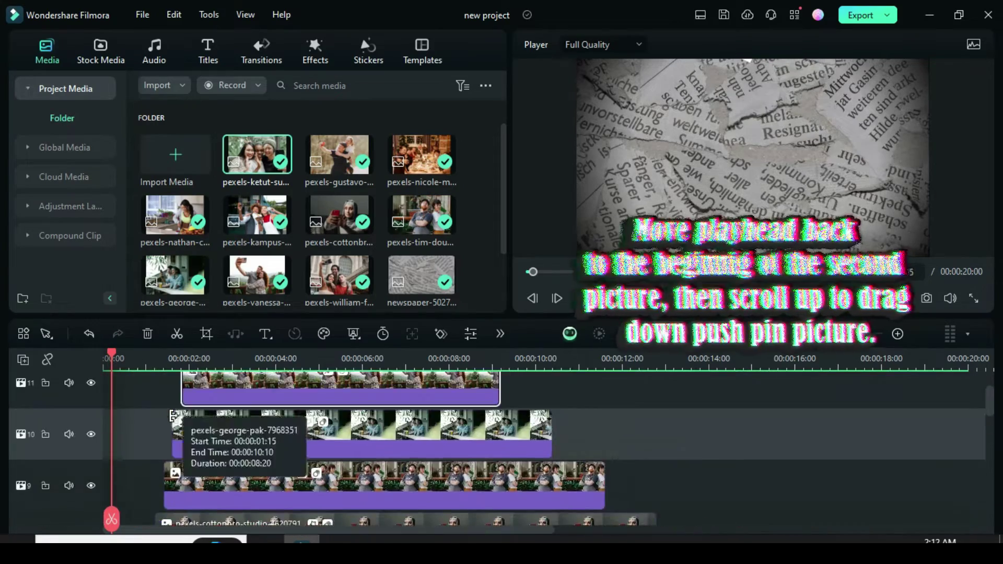
pyautogui.rightClick(21, 369)
pyautogui.click(82, 517)
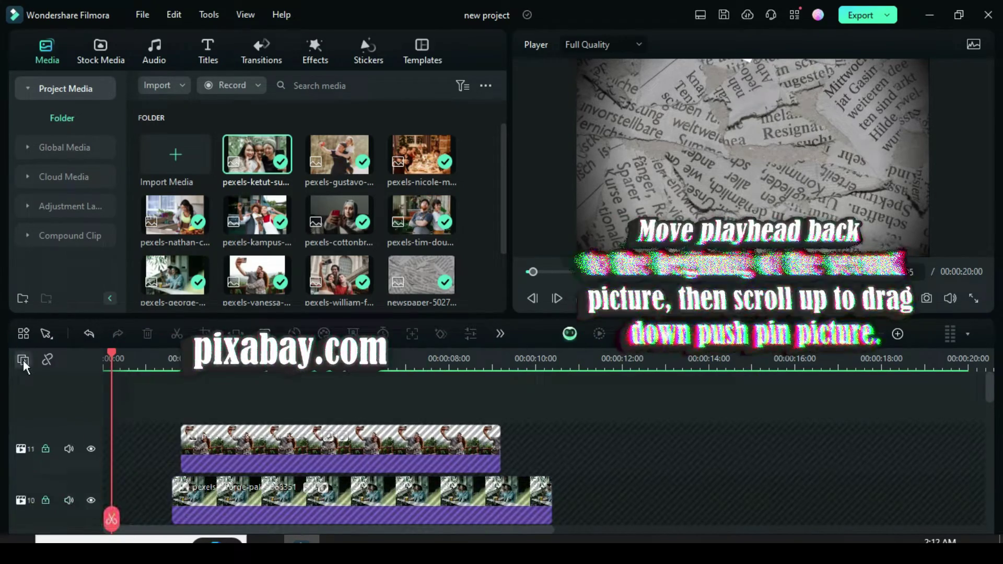
# Place the drawing-pin image on new track 12 and stretch it to 00:00:20:00.
pyautogui.scroll(1, 45, 381)
pyautogui.scroll(-2, 501, 202)
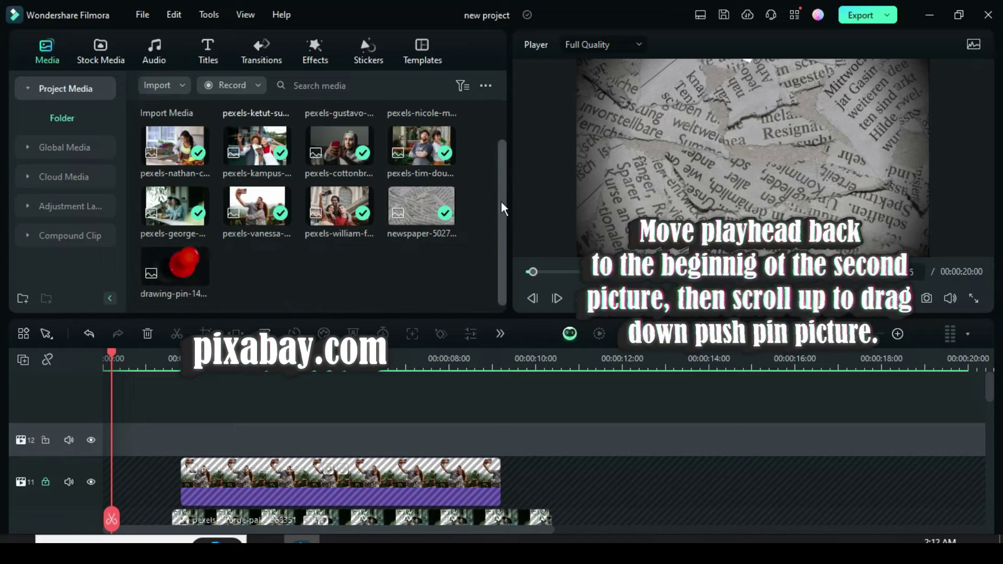
pyautogui.moveTo(173, 290)
pyautogui.mouseDown()
pyautogui.moveTo(130, 430)
pyautogui.moveTo(173, 460)
pyautogui.mouseUp()
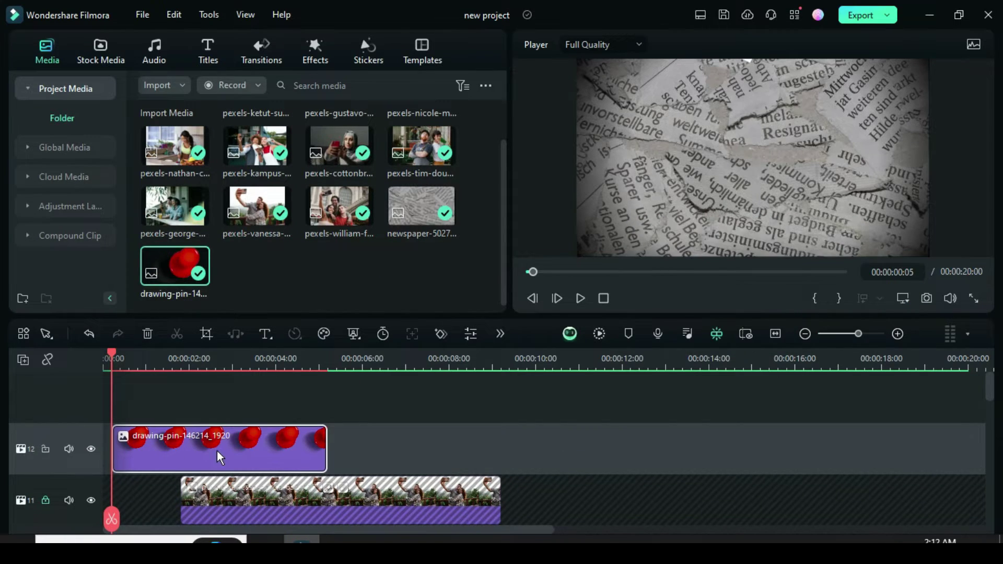
pyautogui.moveTo(326, 448); pyautogui.dragTo(966, 437)
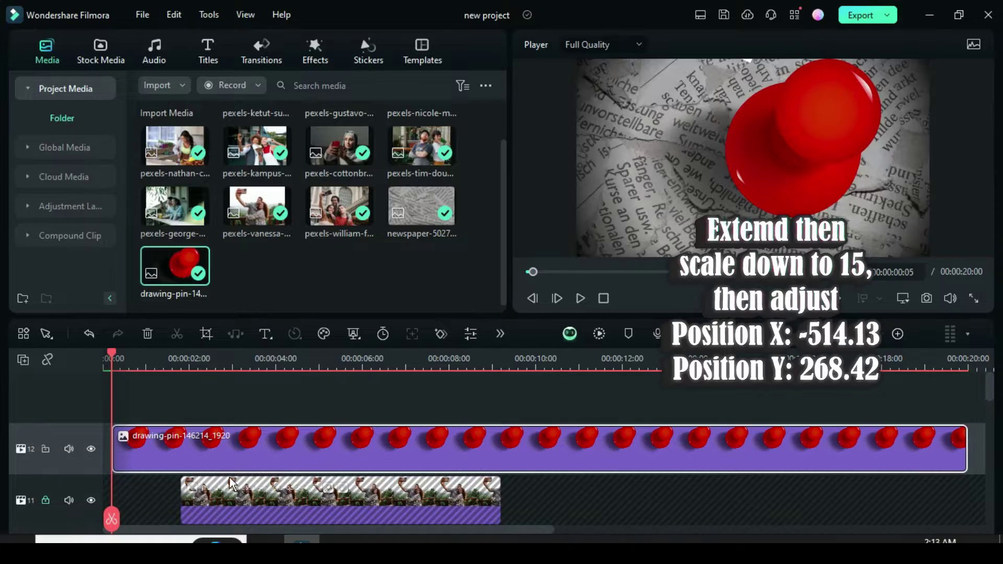
# Scale the pin clip to 15% and position it at X -514.13, Y 268.42.
pyautogui.doubleClick(163, 453)
pyautogui.click(36, 74)
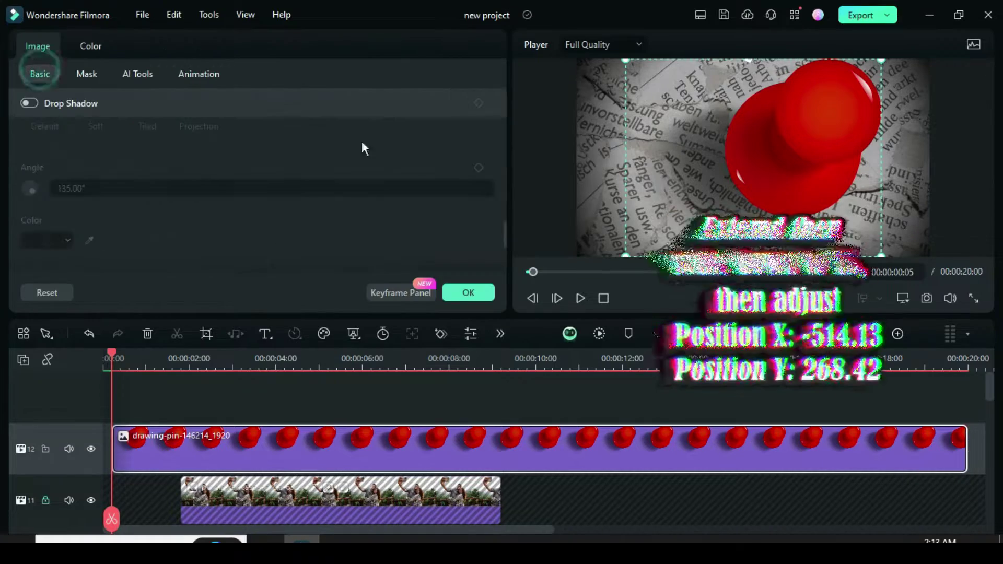
pyautogui.moveTo(503, 226); pyautogui.dragTo(505, 93)
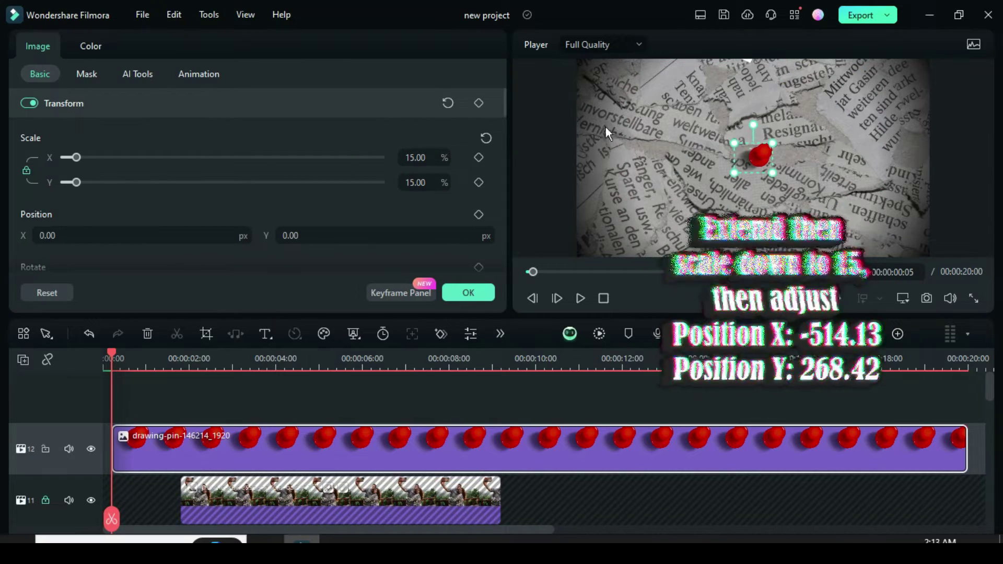
pyautogui.write('-')
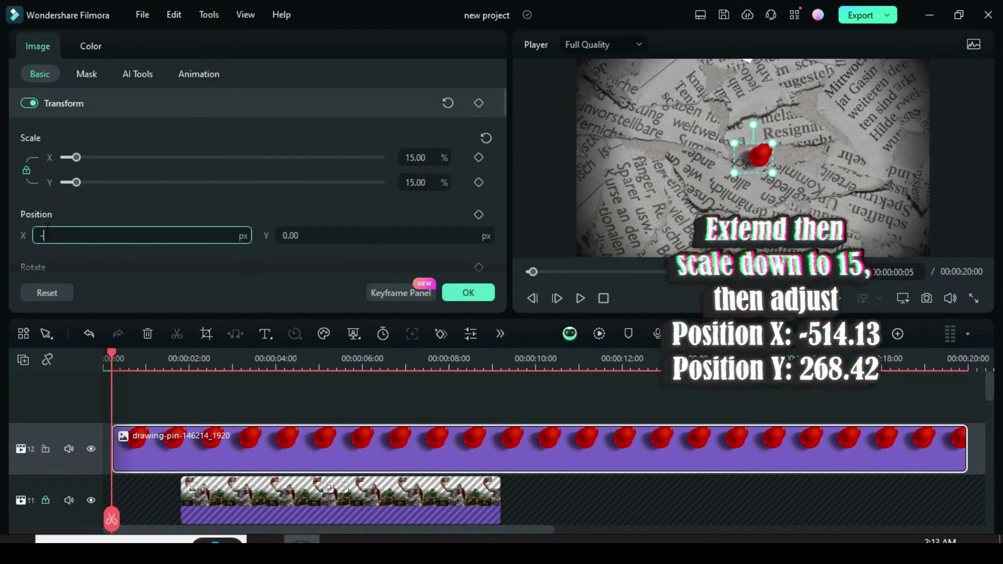
pyautogui.write('514')
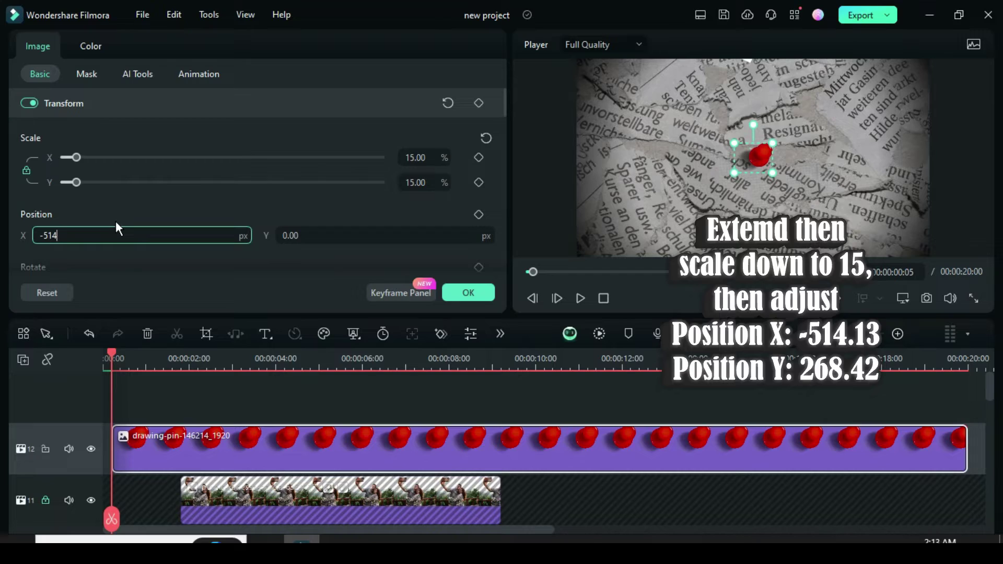
pyautogui.write('.13')
pyautogui.click(110, 208)
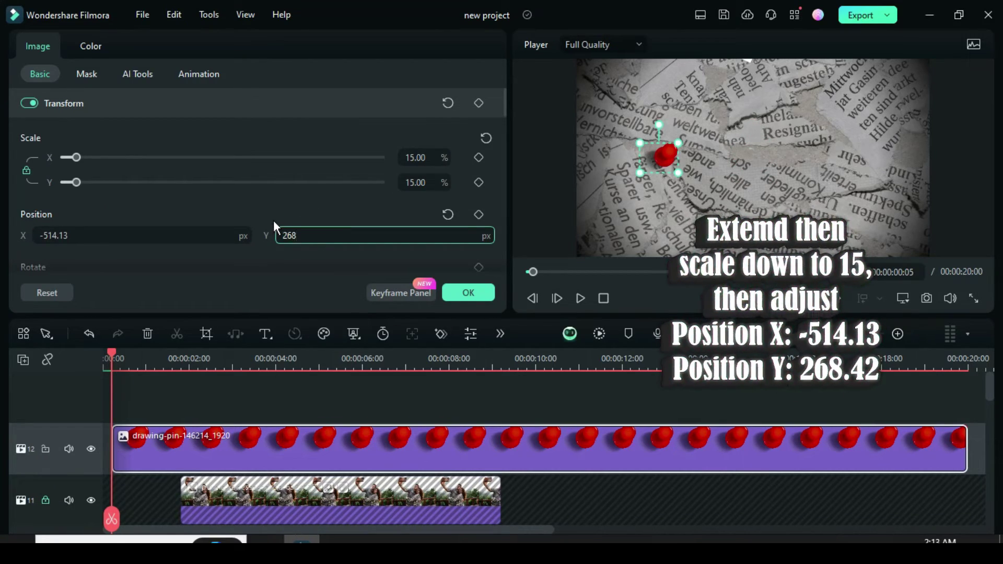
pyautogui.write('268.42')
pyautogui.press('Return')
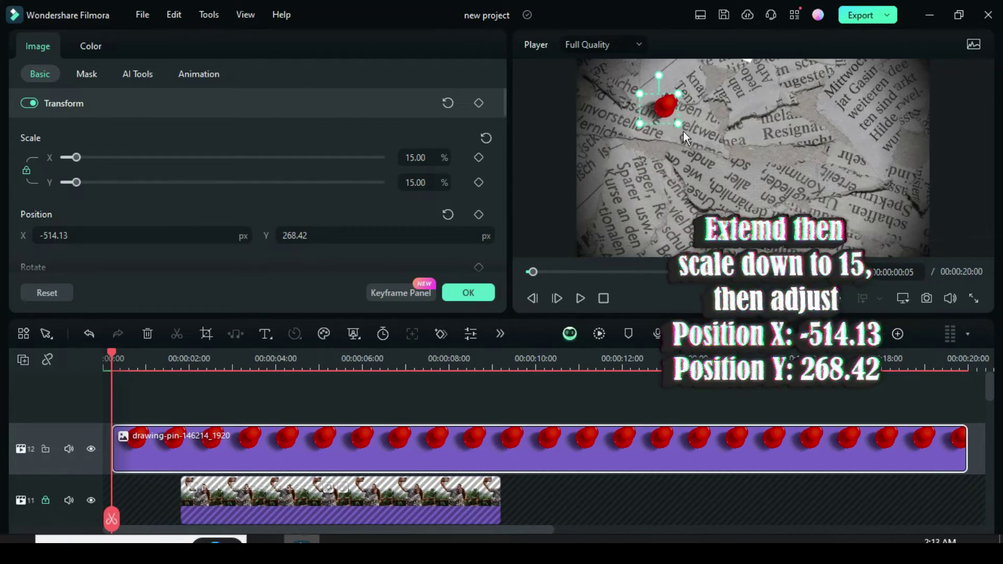
# Add Blur Dissolve 1 to both ends of the pin clip, each 00:00:00:10 long.
pyautogui.click(477, 292)
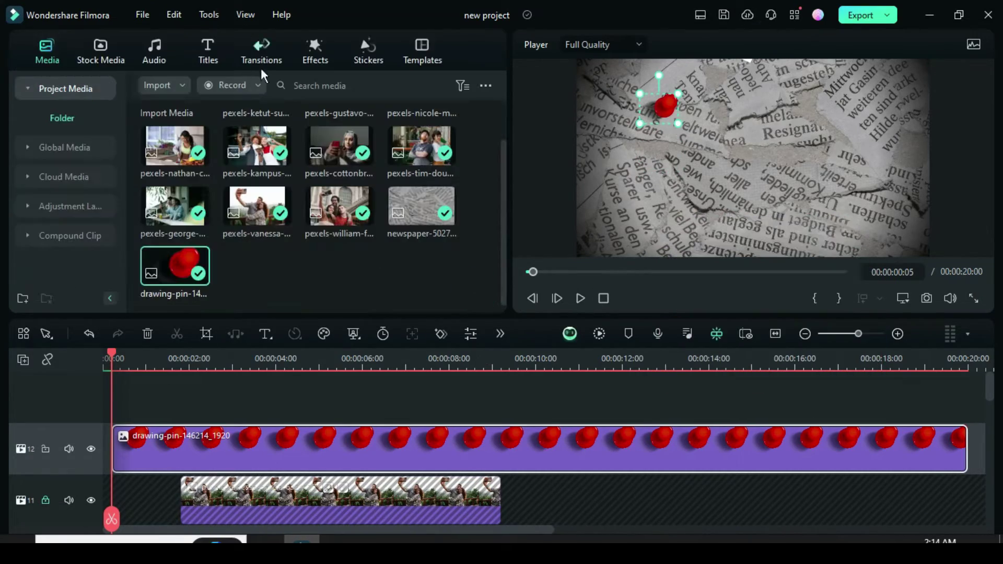
pyautogui.click(263, 46)
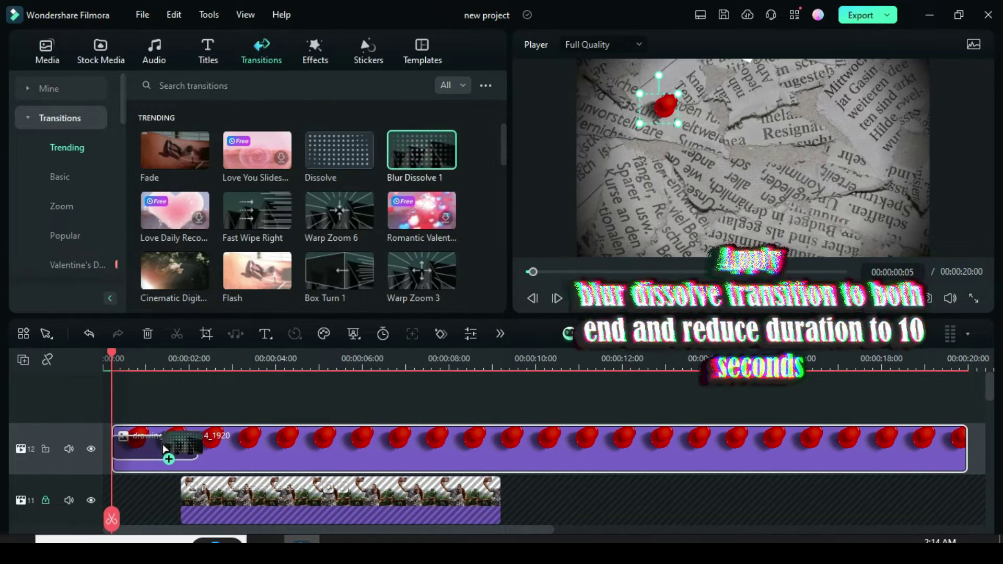
pyautogui.moveTo(165, 449); pyautogui.dragTo(129, 448)
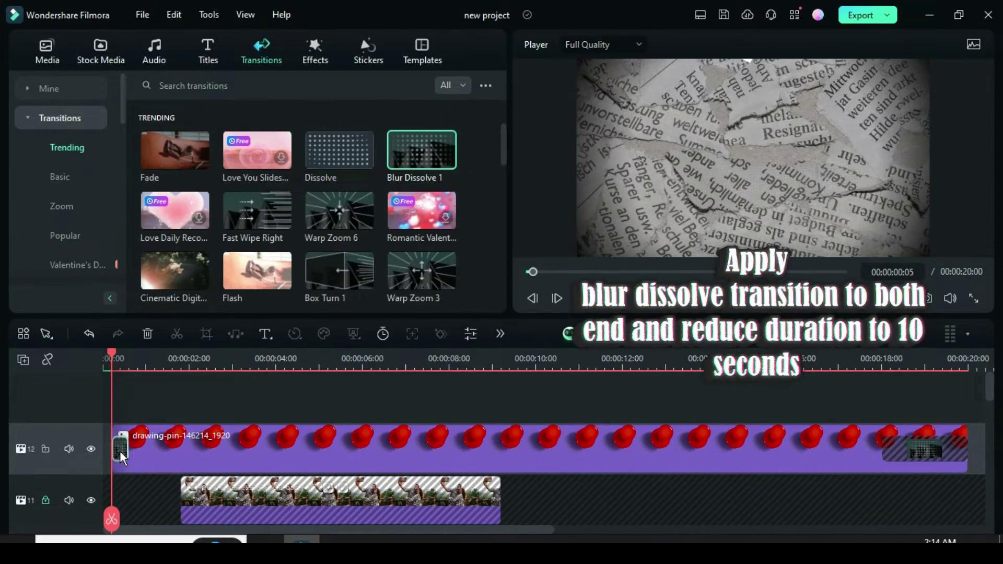
pyautogui.doubleClick(120, 450)
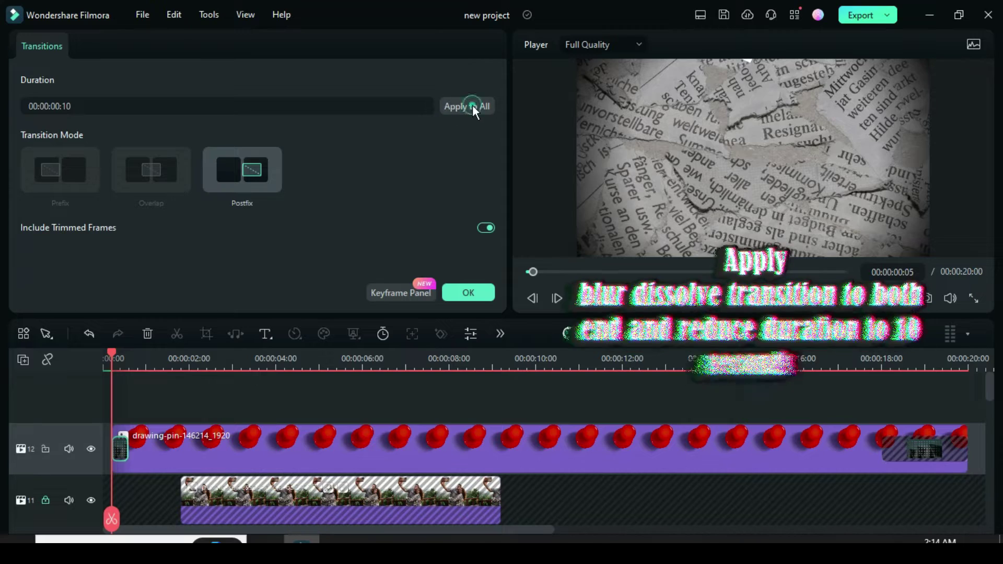
pyautogui.click(473, 106)
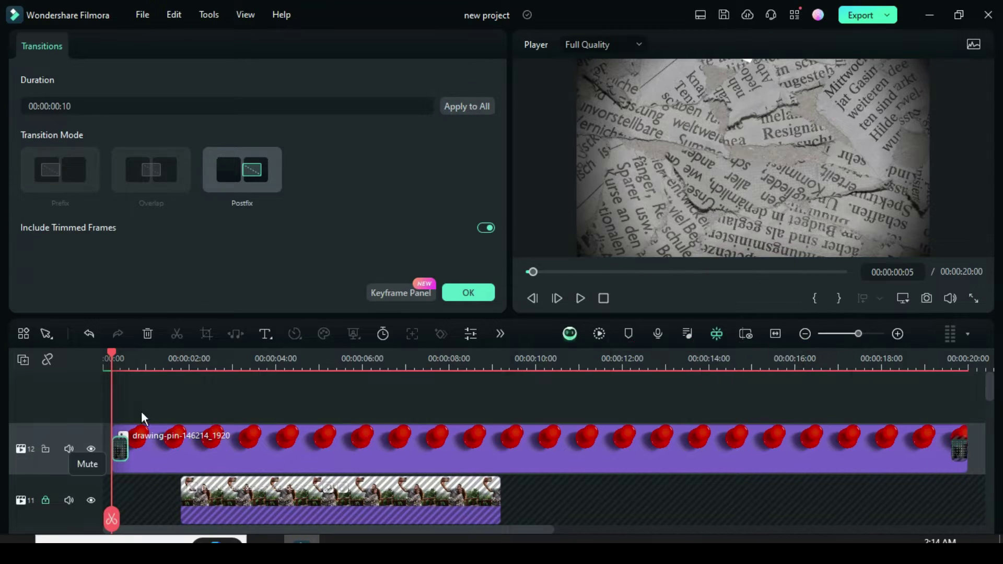
# Rewind to 0:00, unlock all tracks, and render a smooth-playback preview of the slideshow.
pyautogui.moveTo(115, 353); pyautogui.dragTo(105, 349)
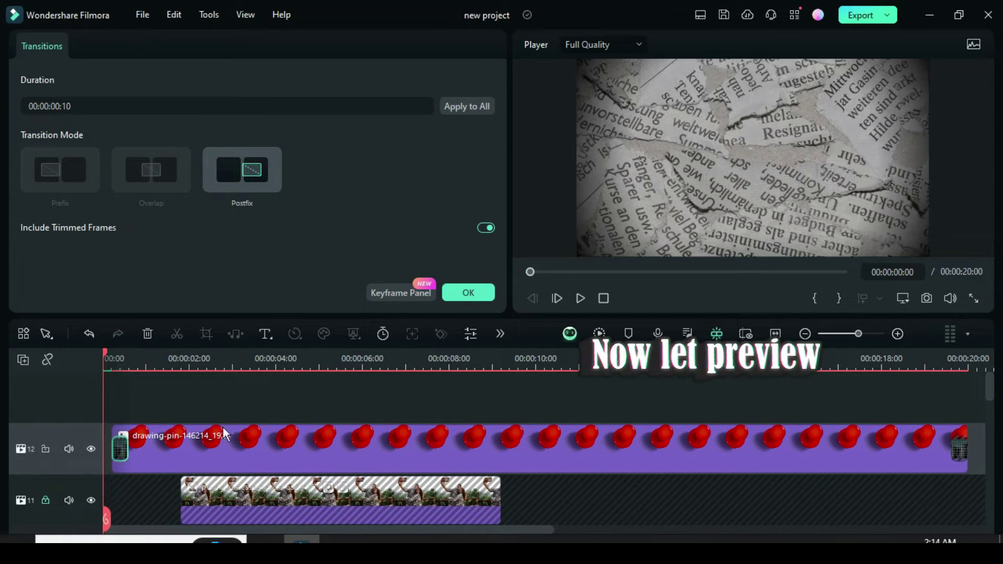
pyautogui.scroll(-8, 222, 426)
pyautogui.scroll(-5, 222, 426)
pyautogui.scroll(8, 223, 427)
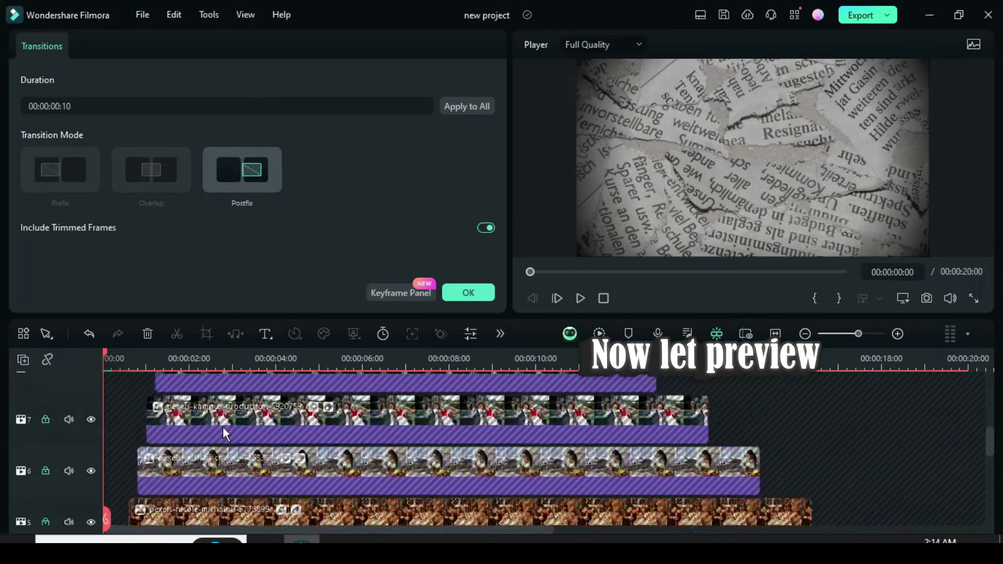
pyautogui.click(23, 359)
pyautogui.click(23, 359)
pyautogui.click(23, 360)
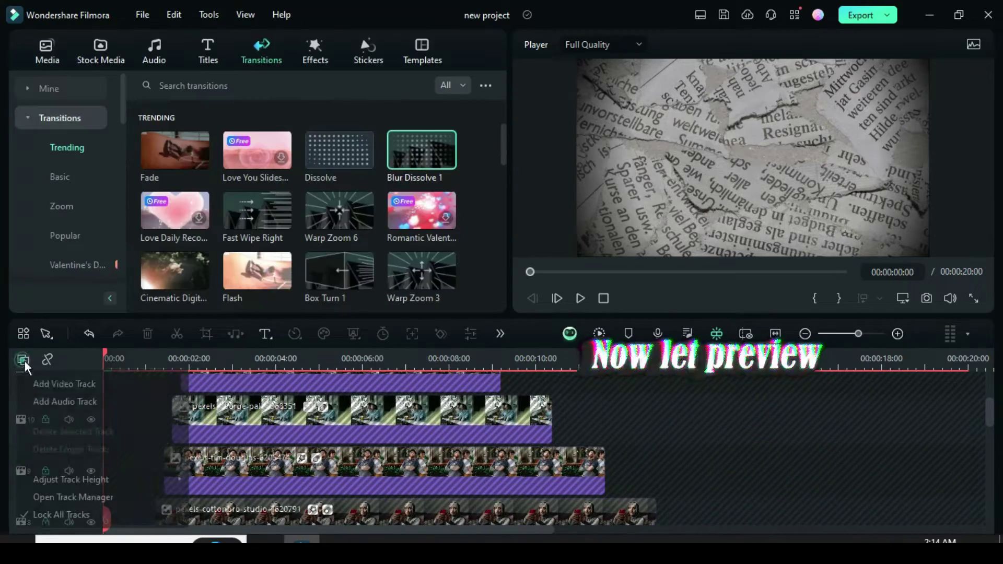
pyautogui.click(23, 360)
pyautogui.scroll(2, 224, 473)
pyautogui.scroll(-10, 392, 424)
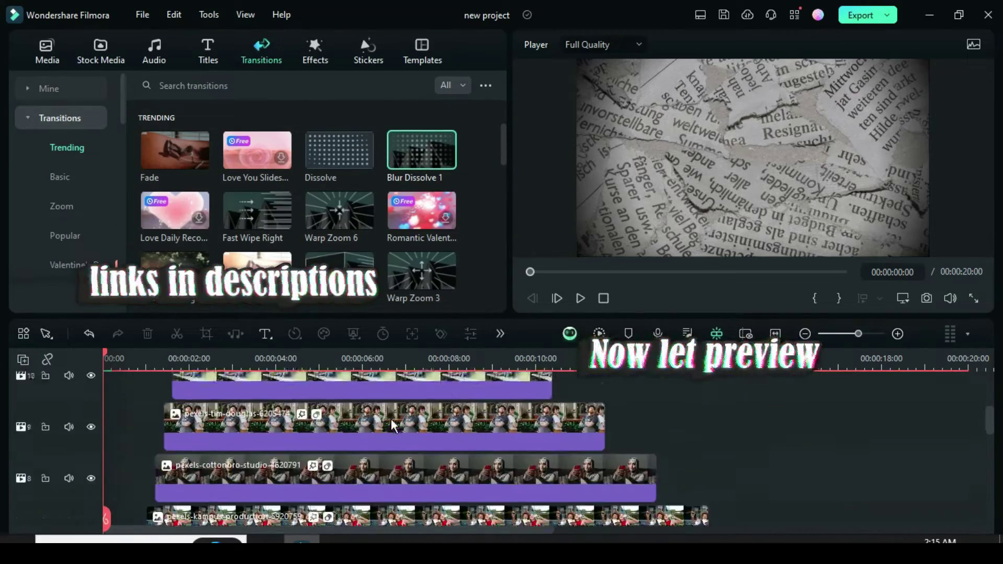
pyautogui.scroll(10, 394, 426)
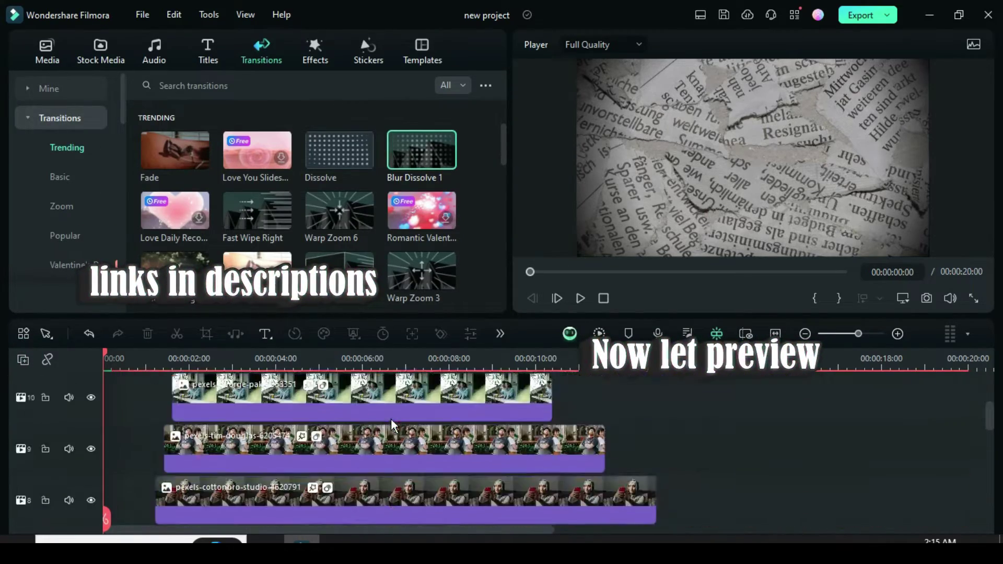
pyautogui.click(601, 335)
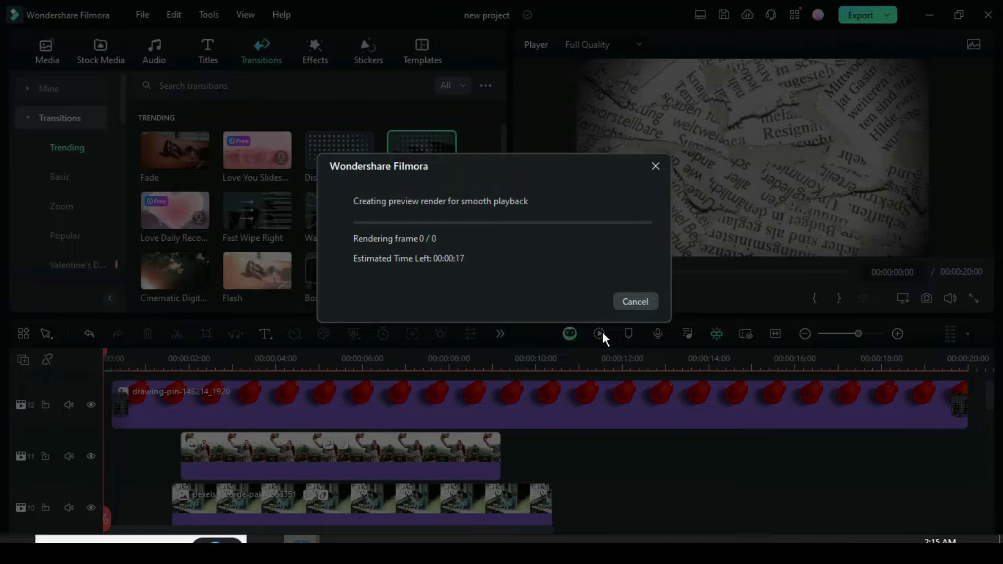